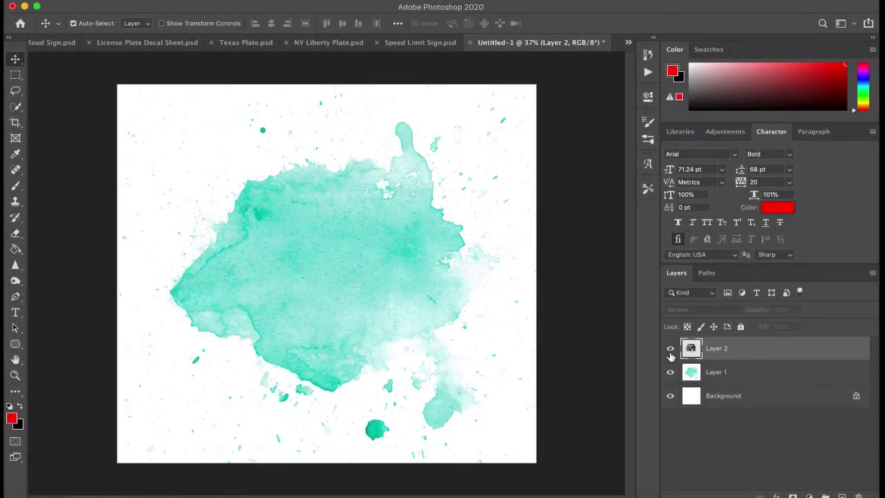
Show the ultrasound layer, then hide and reshow the splash layer to compare the blend.
left_click(670, 352)
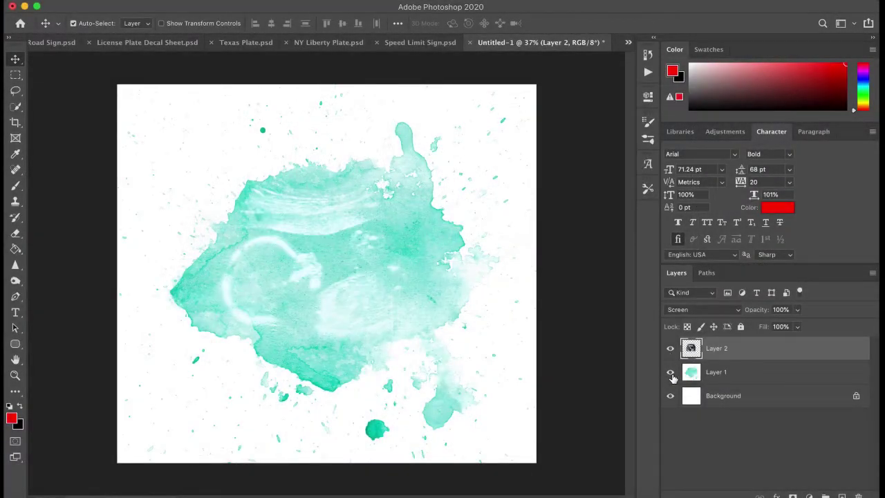
left_click(670, 373)
left_click(671, 374)
Create a new white A4 document, 210 × 297 mm at 300 ppi.
left_click(99, 2)
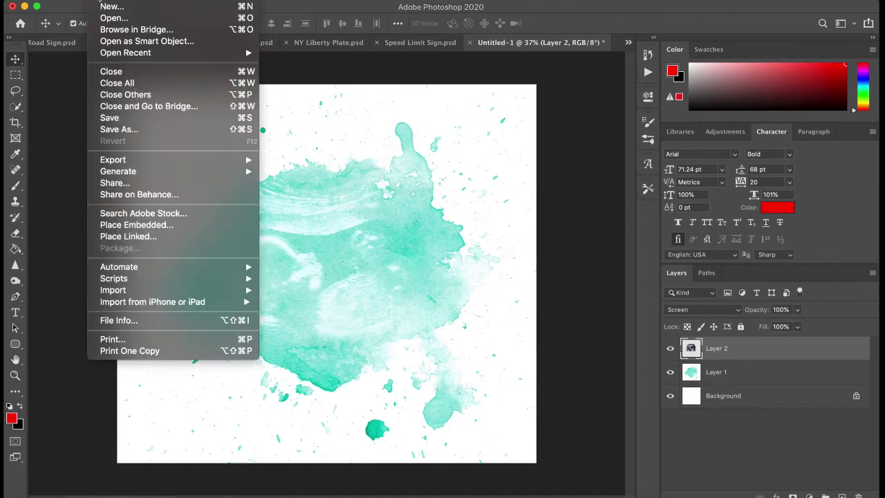
left_click(109, 10)
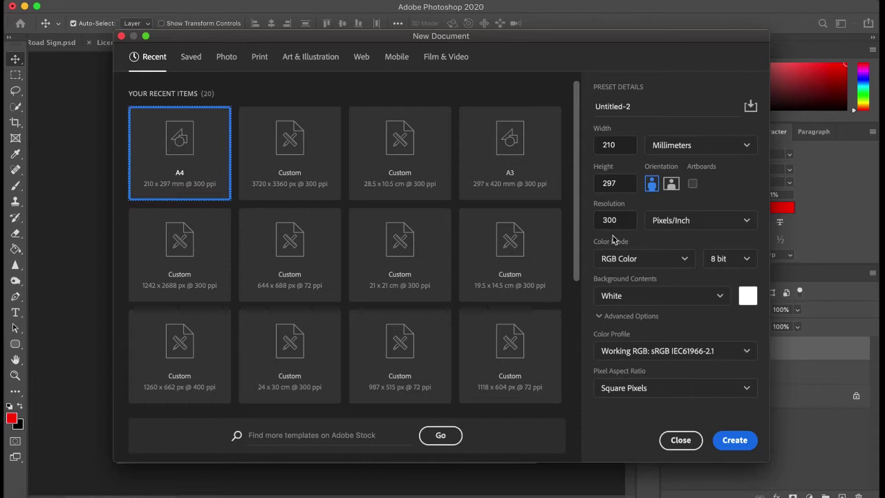
left_click(736, 442)
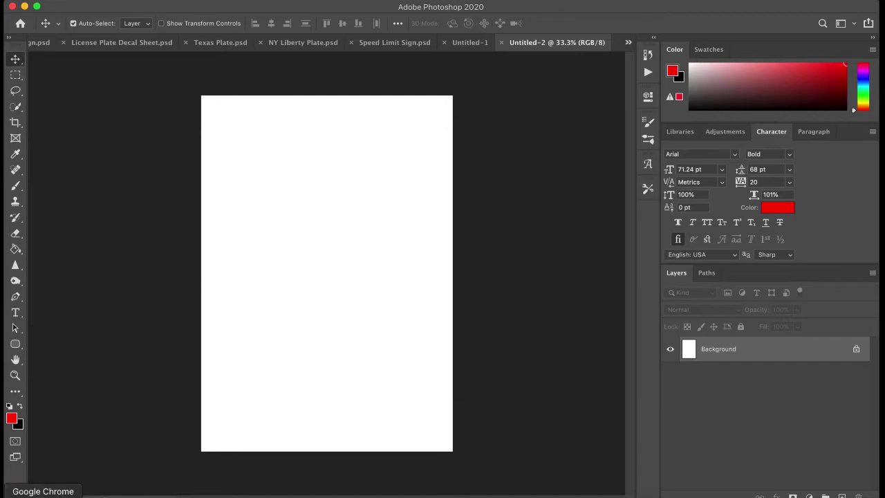
Bring up the watercolour splash image results and browse them with the size filter options.
left_click(43, 495)
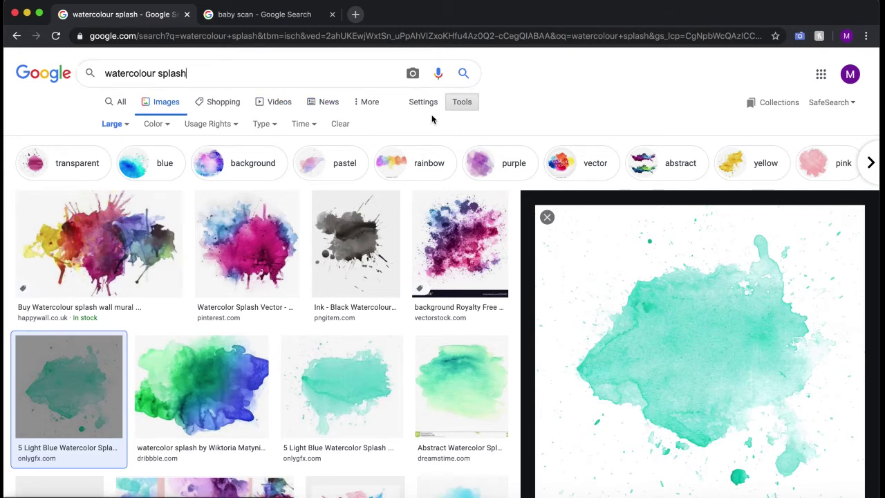
left_click(465, 103)
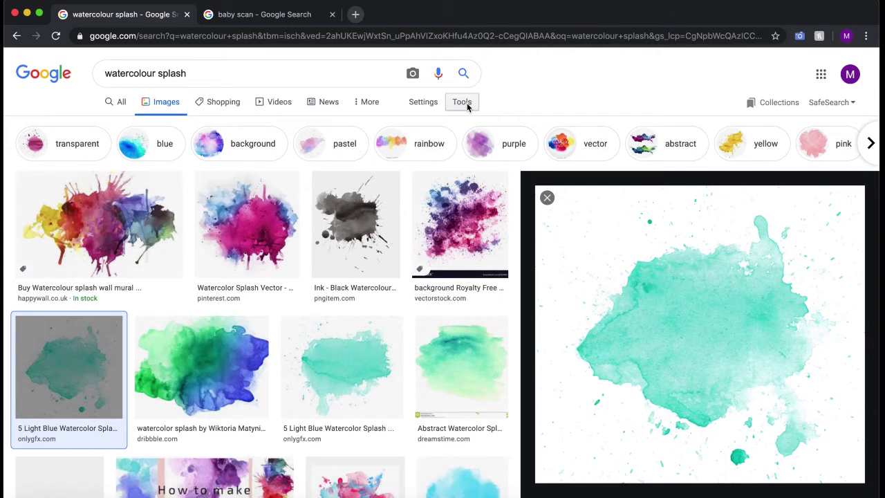
left_click(465, 103)
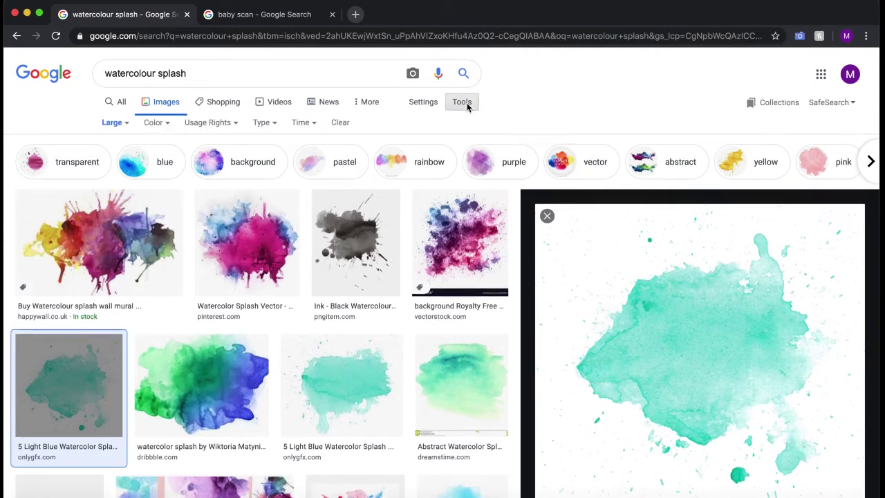
left_click(122, 128)
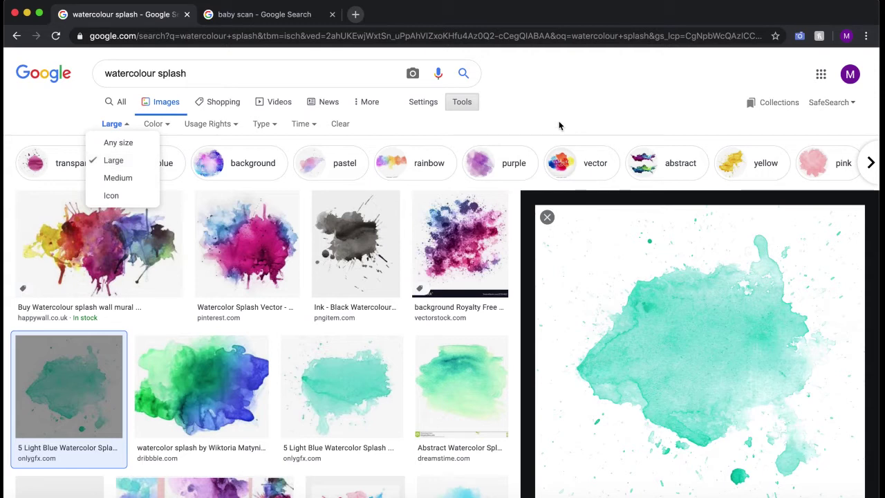
scroll(397, 314, "down", 3)
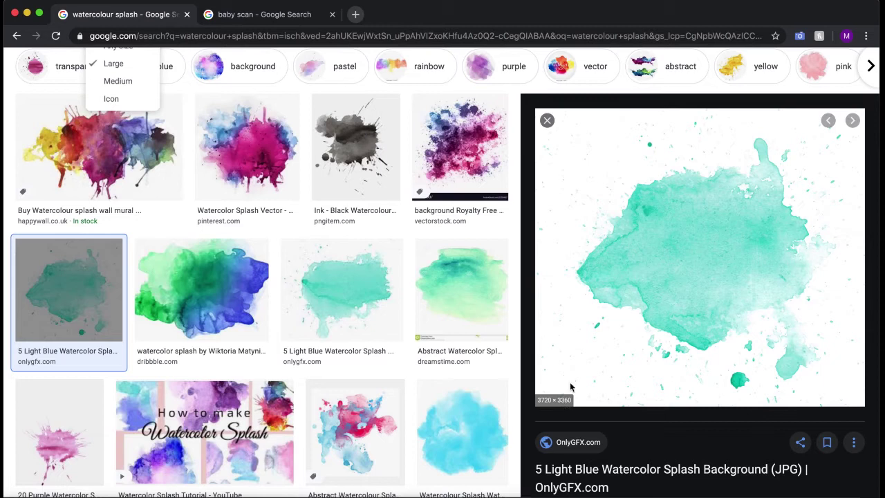
scroll(572, 386, "down", 1)
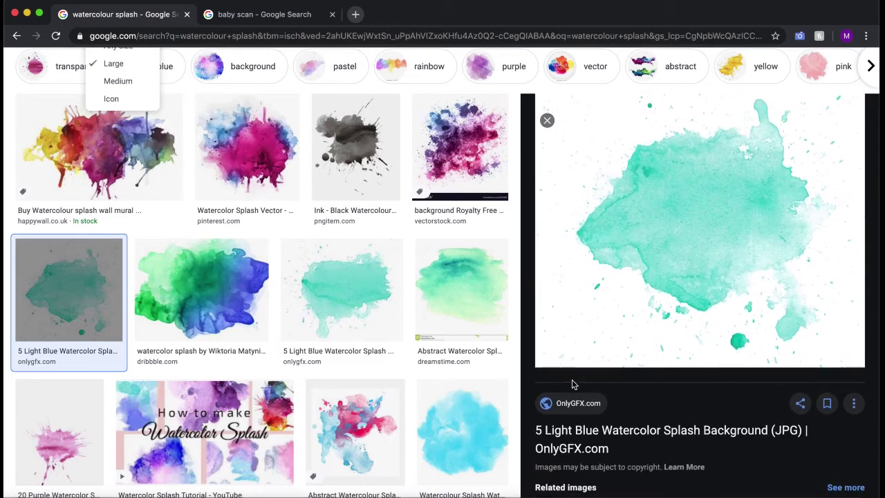
scroll(474, 322, "down", 2)
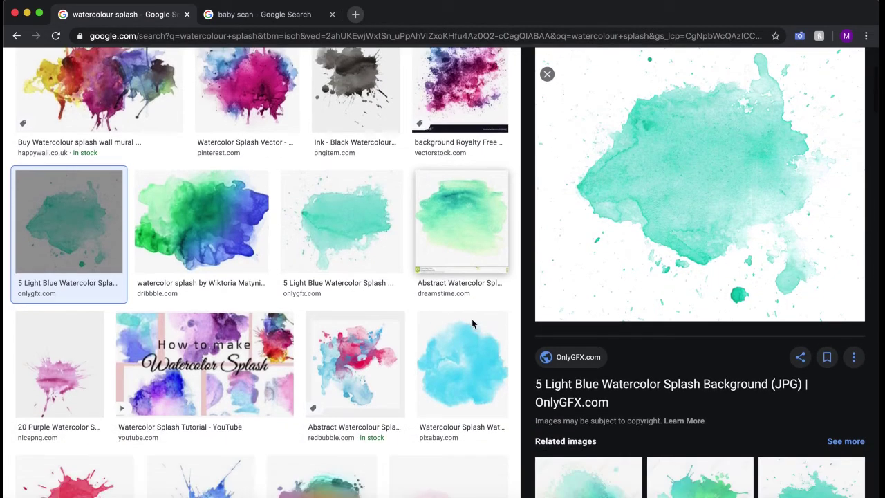
Copy the light blue watercolour splash image and return to Photoshop.
left_click(351, 218)
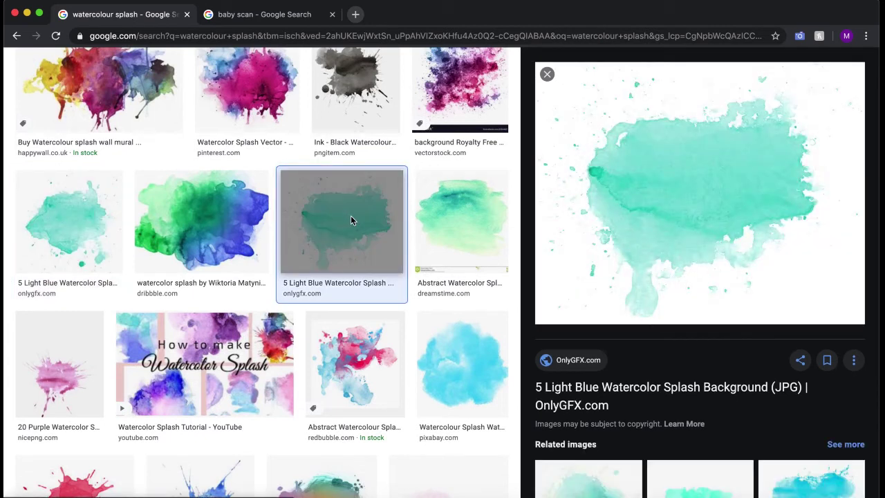
right_click(663, 169)
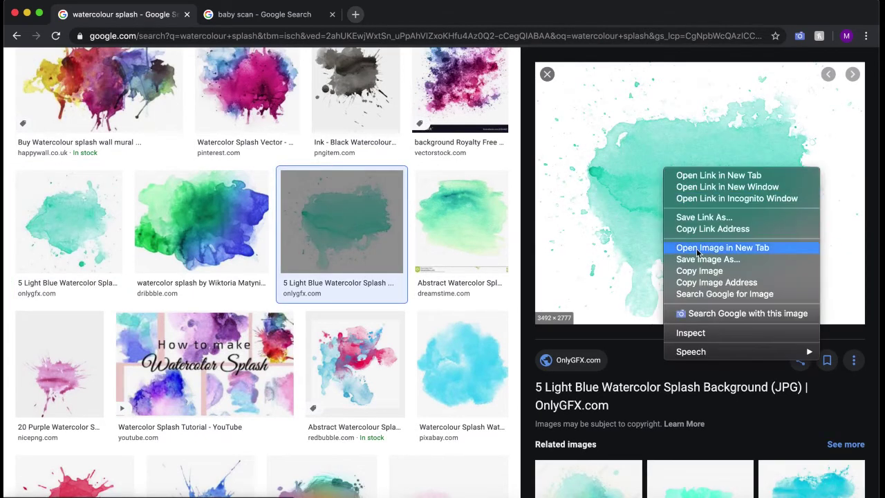
left_click(699, 274)
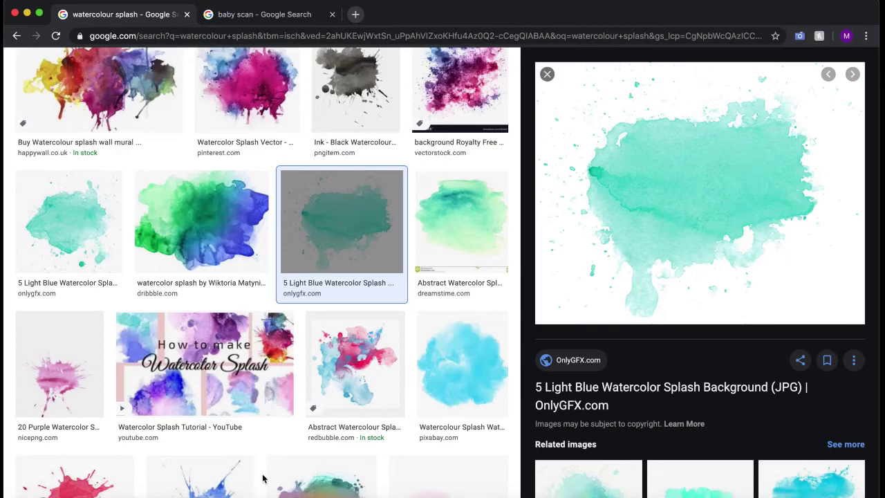
left_click(216, 495)
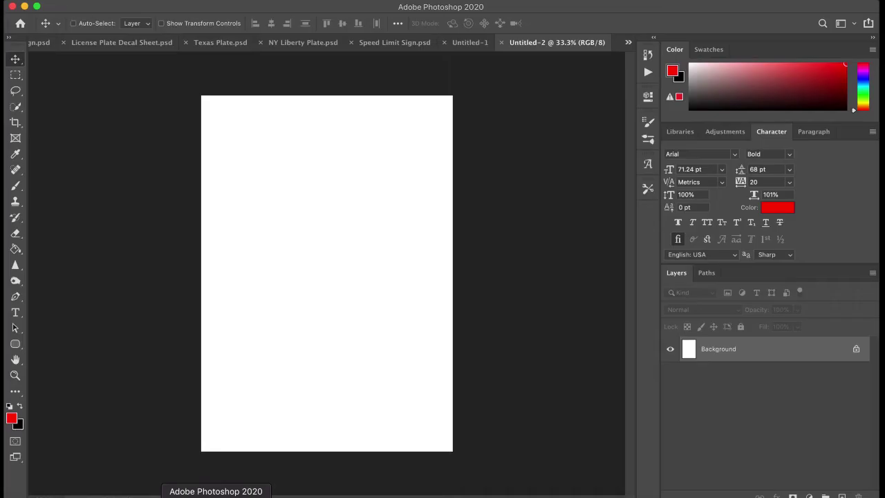
Paste the splash into Untitled-2 and rotate the canvas 90° clockwise to landscape.
key("super+v")
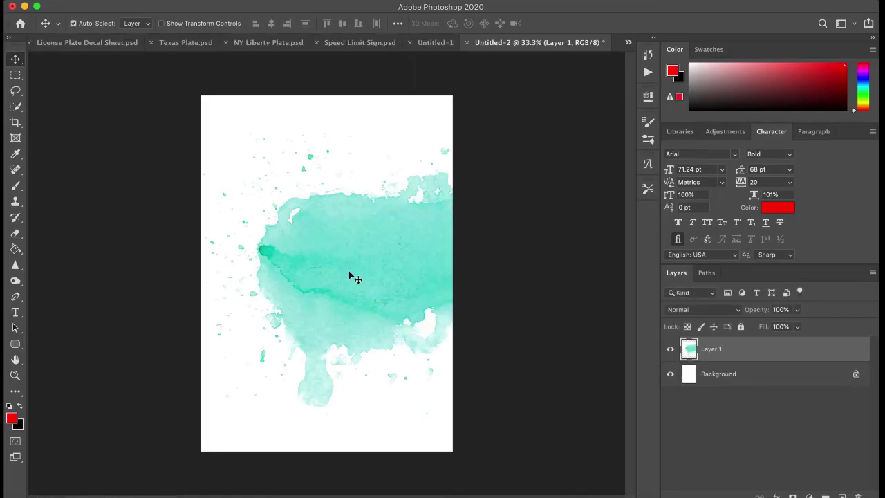
left_click(156, 1)
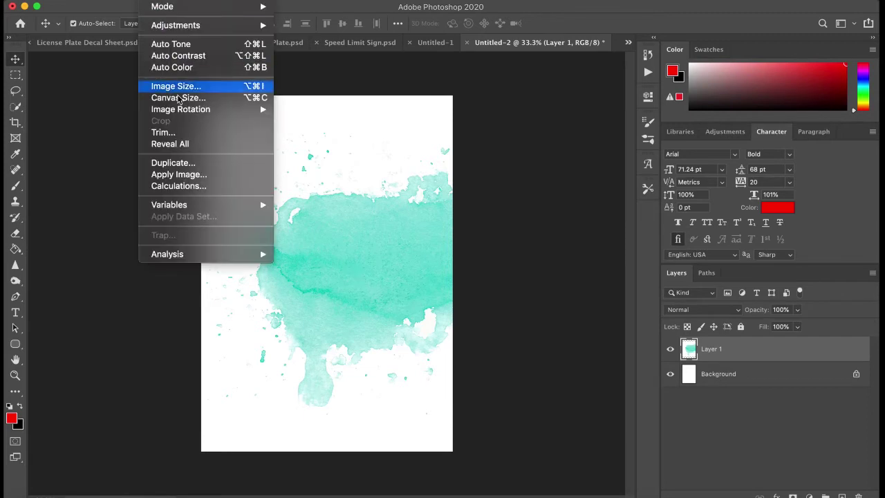
mouse_move(182, 109)
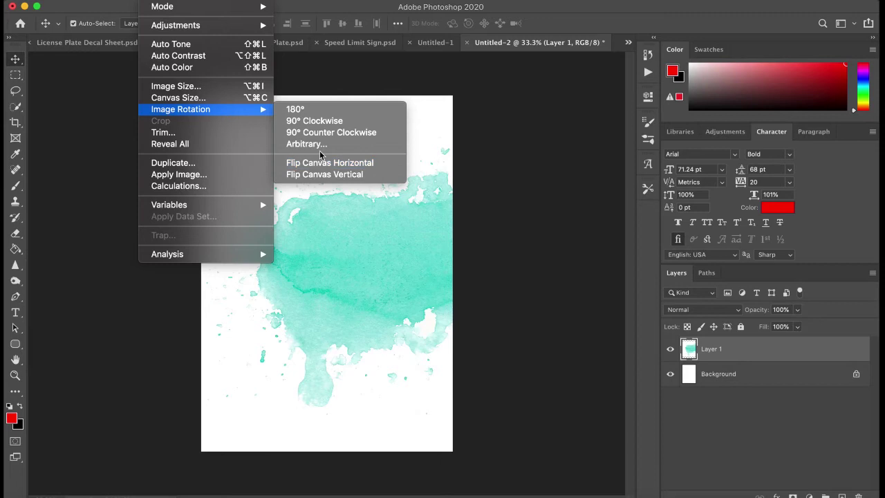
left_click(316, 124)
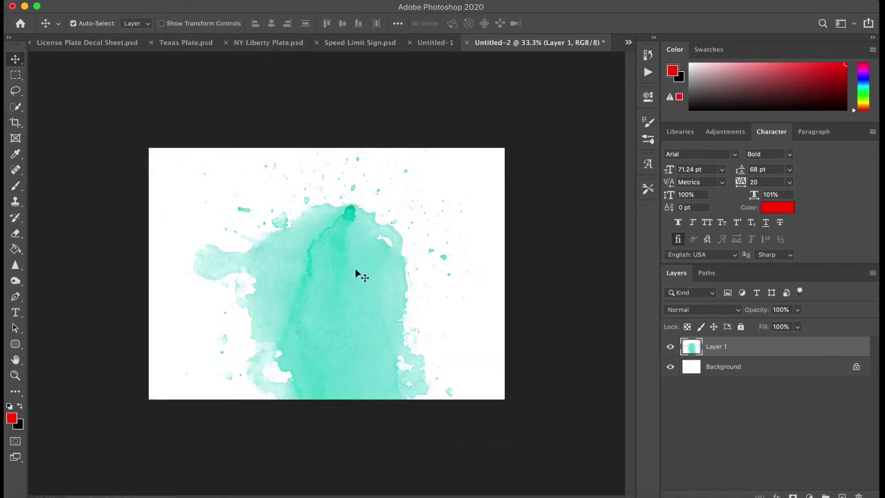
Rotate the splash layer -90°, scale it to about 89% and centre it on the canvas.
key("ctrl+t")
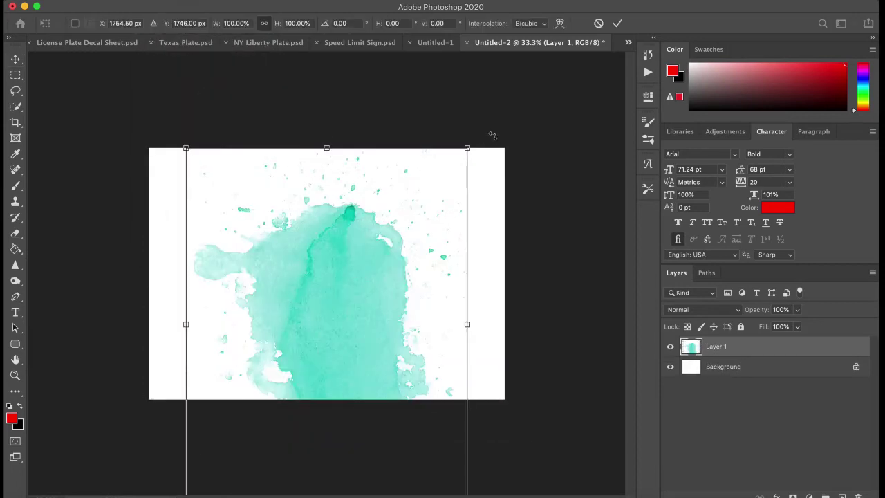
left_click_drag(493, 140, 211, 228)
left_click_drag(314, 275, 312, 233)
left_click_drag(505, 413, 471, 386)
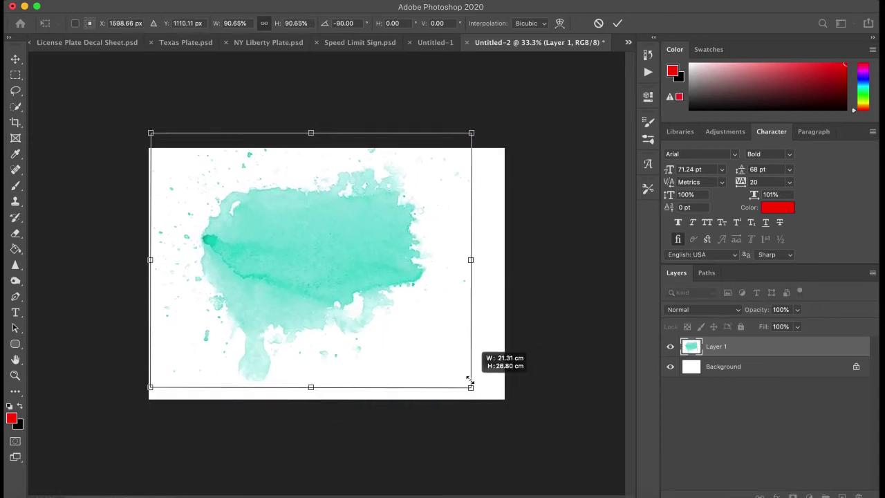
left_click_drag(423, 342, 433, 352)
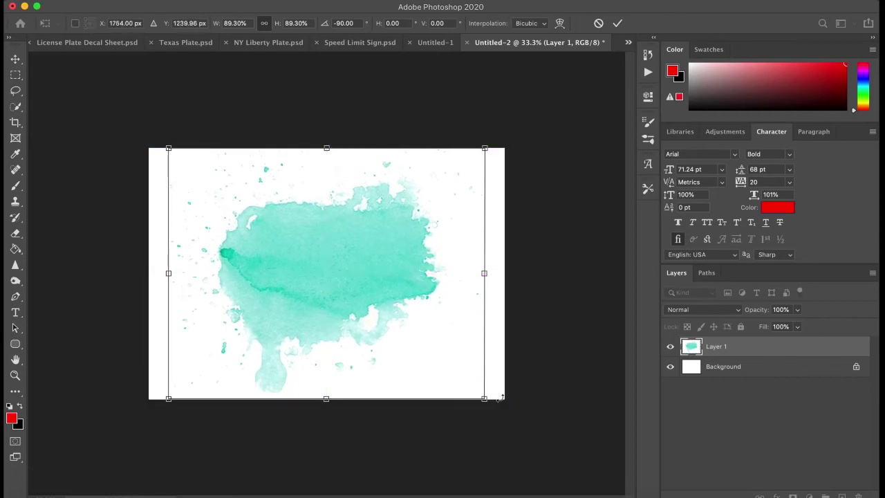
key("Return")
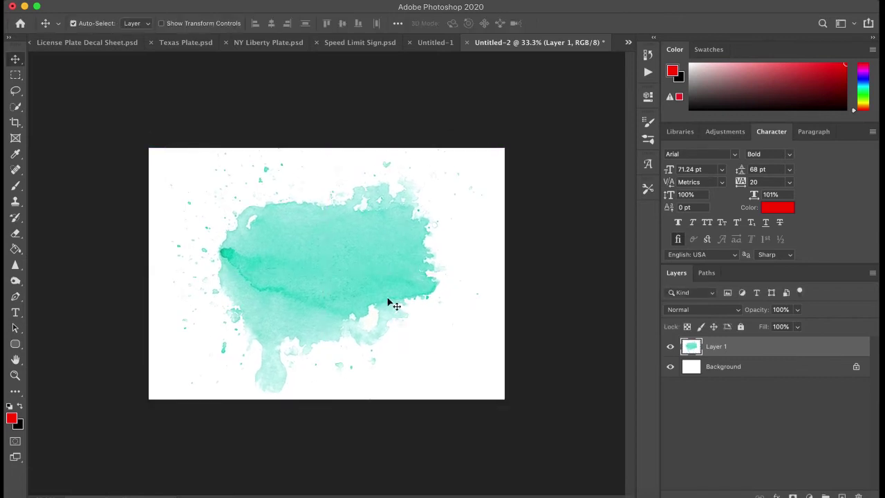
left_click_drag(391, 300, 391, 298)
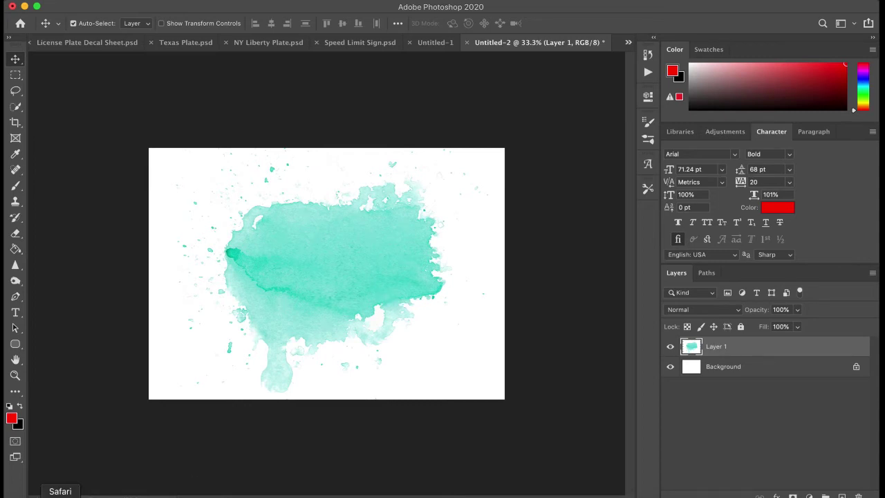
Copy the 1280 × 960 20-week ultrasound image from the 'baby scan' image results.
left_click(43, 496)
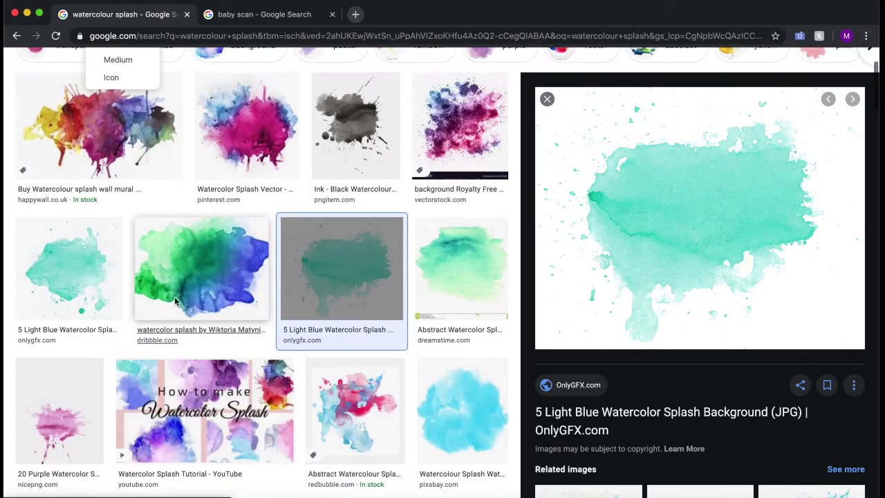
left_click(263, 14)
scroll(313, 208, "up", 4)
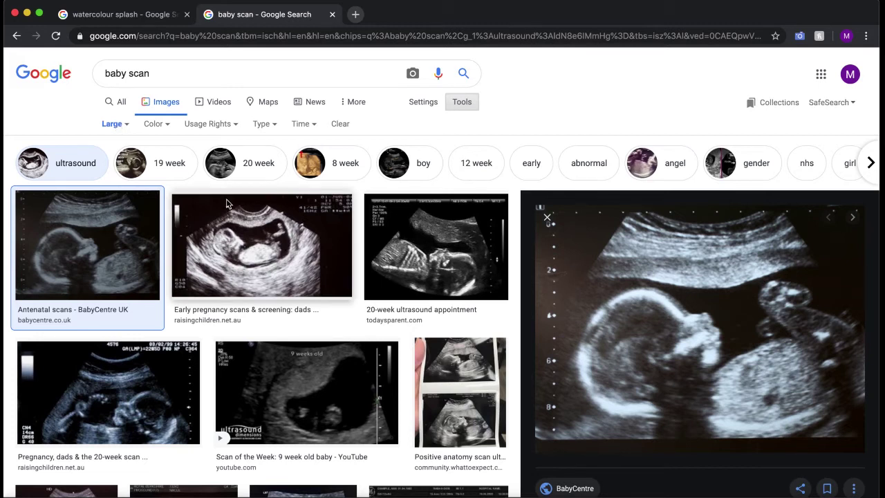
left_click(431, 263)
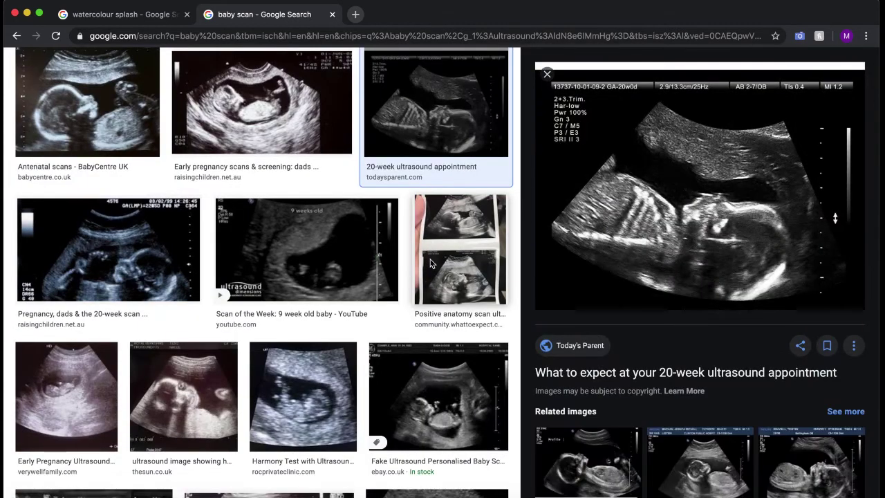
right_click(707, 174)
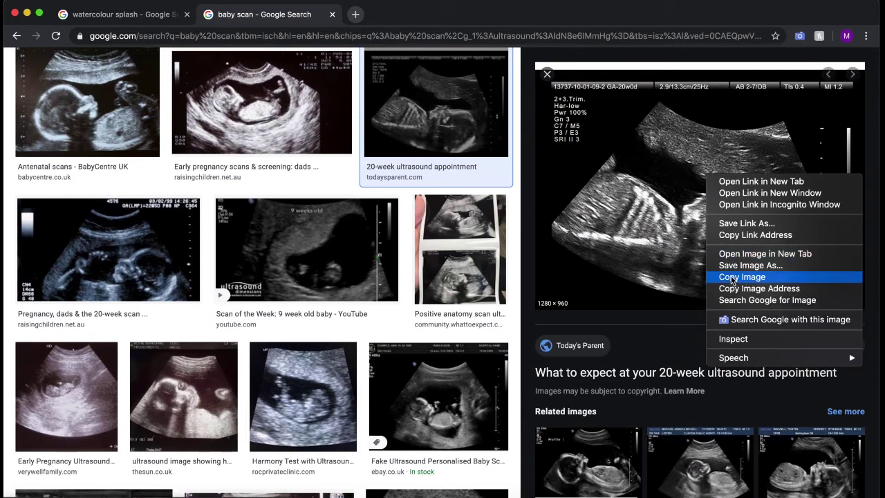
left_click(732, 276)
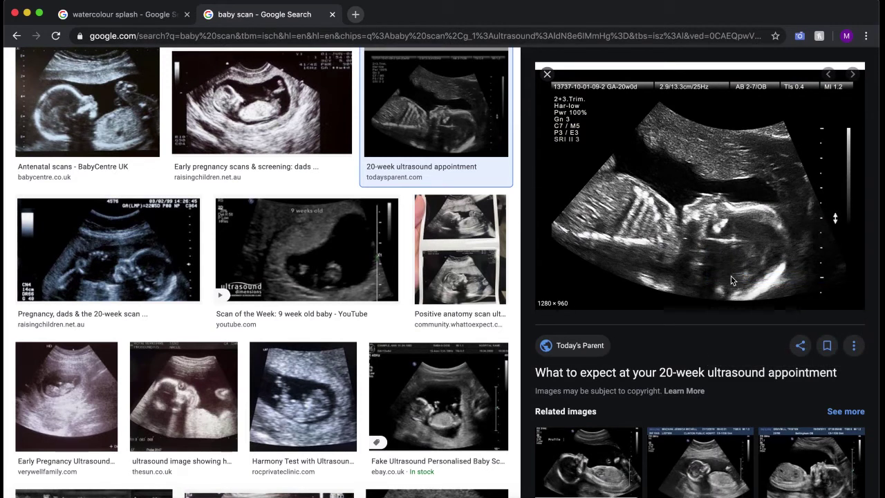
Paste the ultrasound as Layer 2 and enlarge it to about 180% over the splash.
left_click(221, 494)
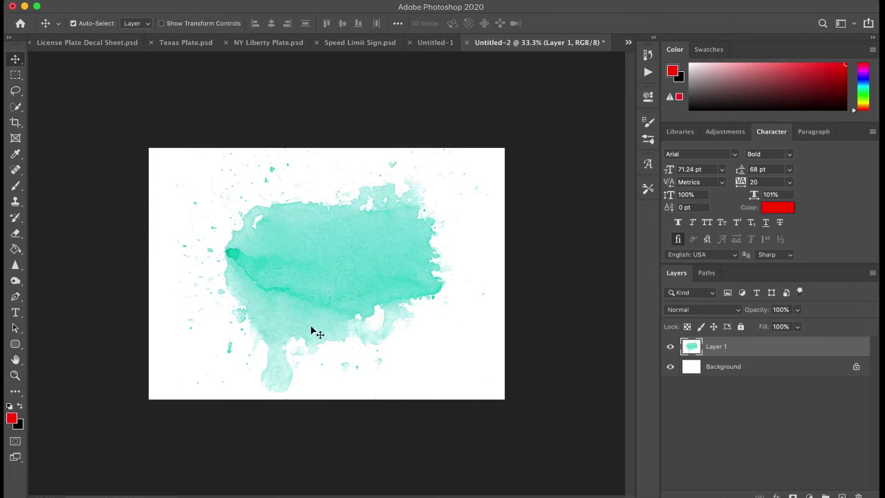
key("super+v")
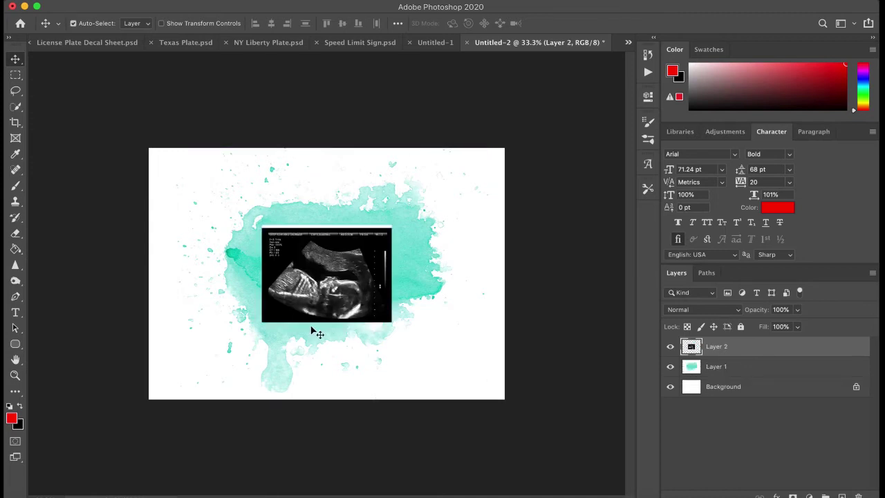
left_click_drag(337, 272, 268, 224)
key("super+t")
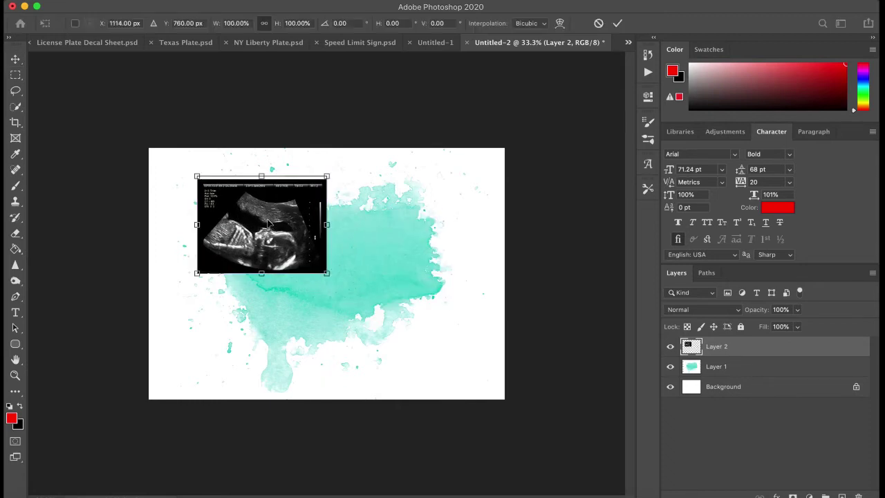
left_click_drag(326, 274, 433, 350)
Commit the resize, nudge the scan right, and set Layer 2's blend mode to Screen.
key("Return")
left_click_drag(351, 310, 356, 304)
left_click(683, 315)
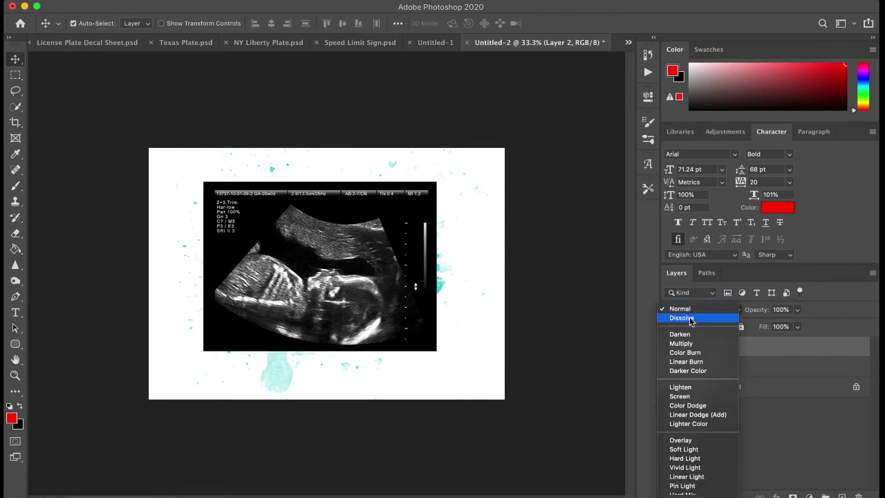
left_click(691, 310)
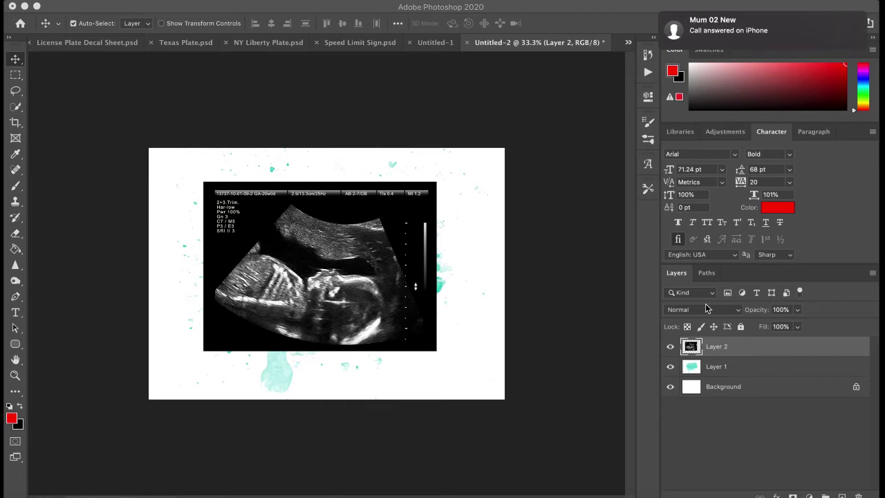
left_click(704, 310)
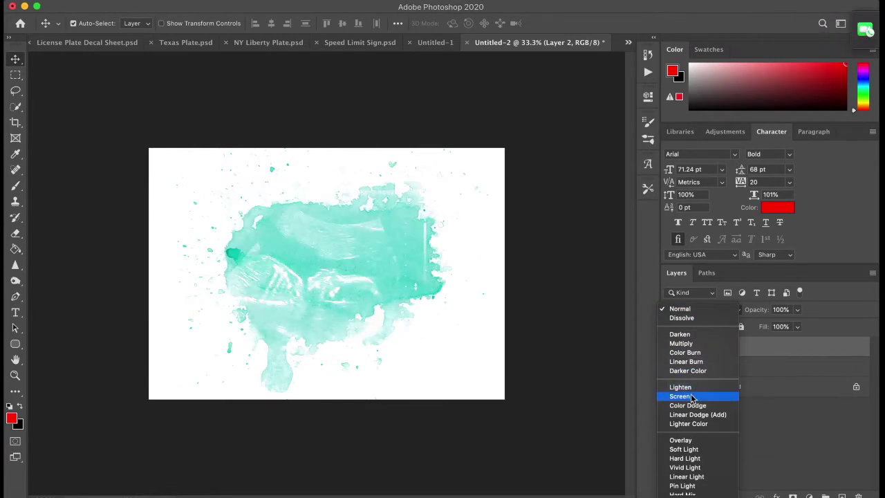
left_click(692, 396)
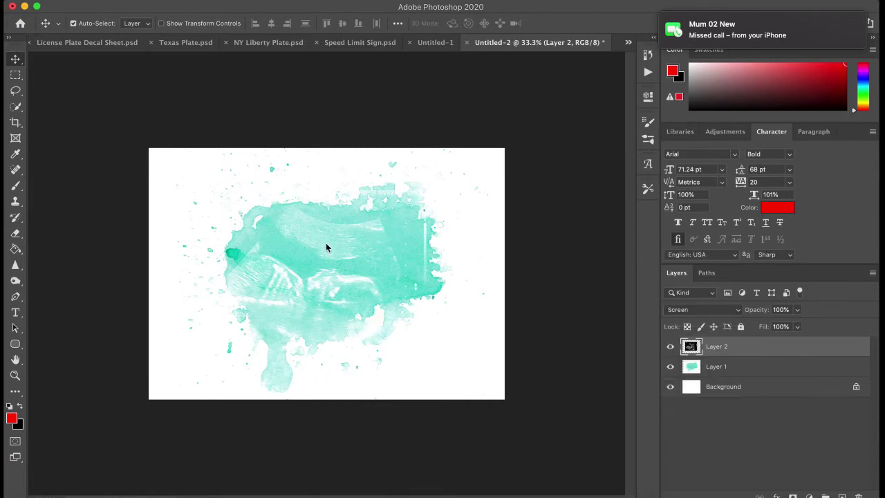
Rotate the screened ultrasound to about -10.5° and reposition it across the splash.
left_click_drag(327, 247, 349, 233)
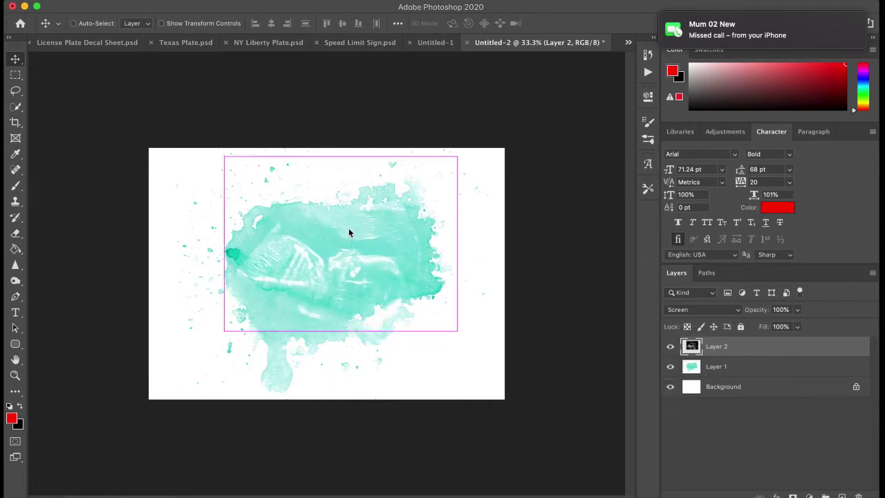
key("ctrl+t")
mouse_move(479, 346)
left_mouse_down()
mouse_move(479, 368)
mouse_move(475, 339)
left_mouse_up()
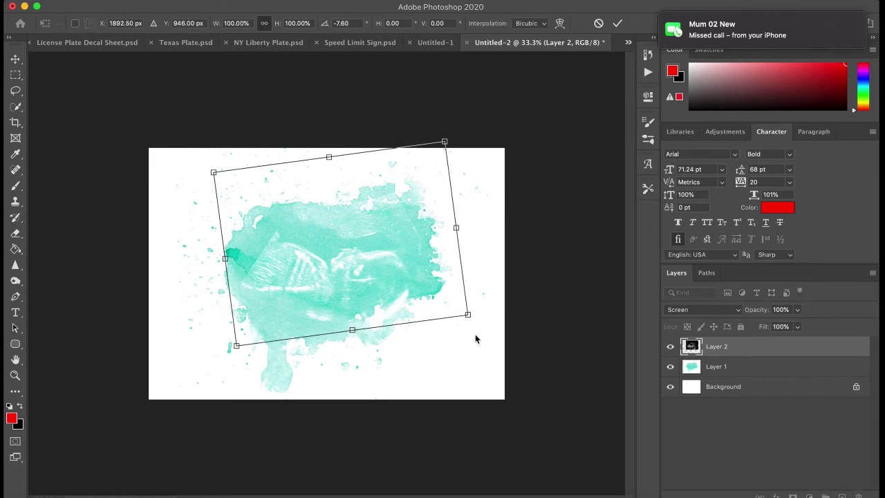
left_click_drag(427, 294, 431, 281)
left_click_drag(474, 304, 457, 304)
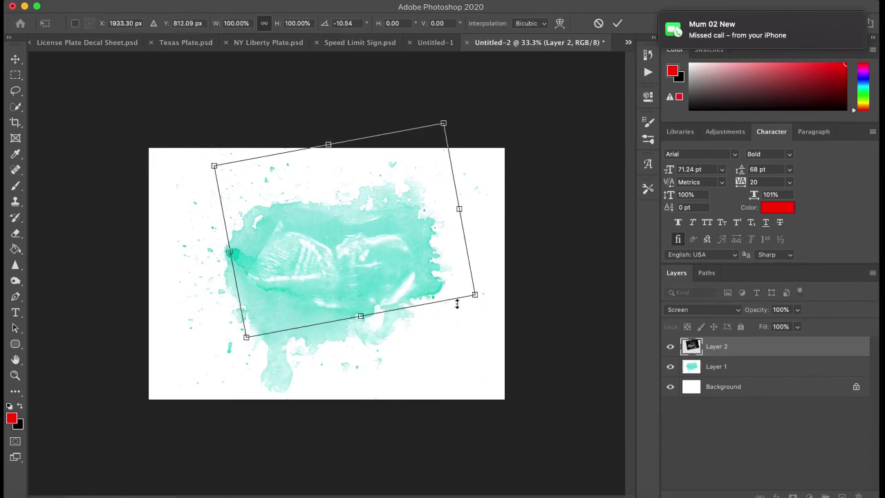
left_click_drag(424, 275, 425, 284)
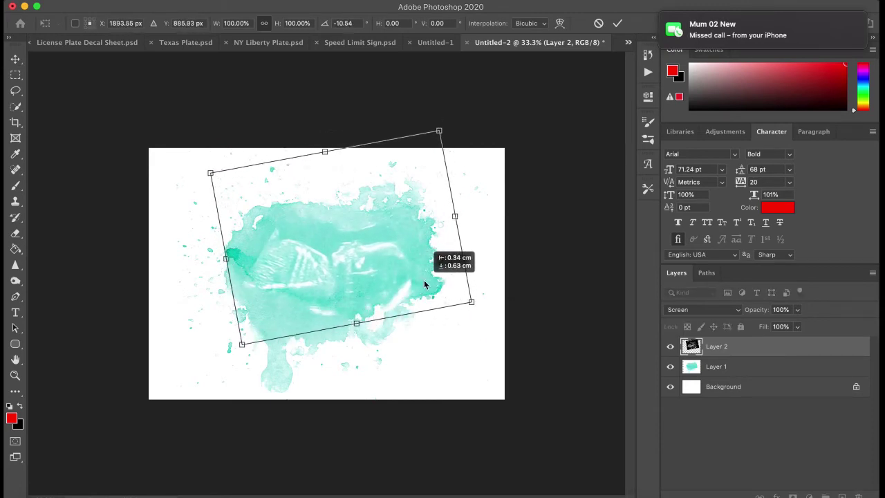
key("Return")
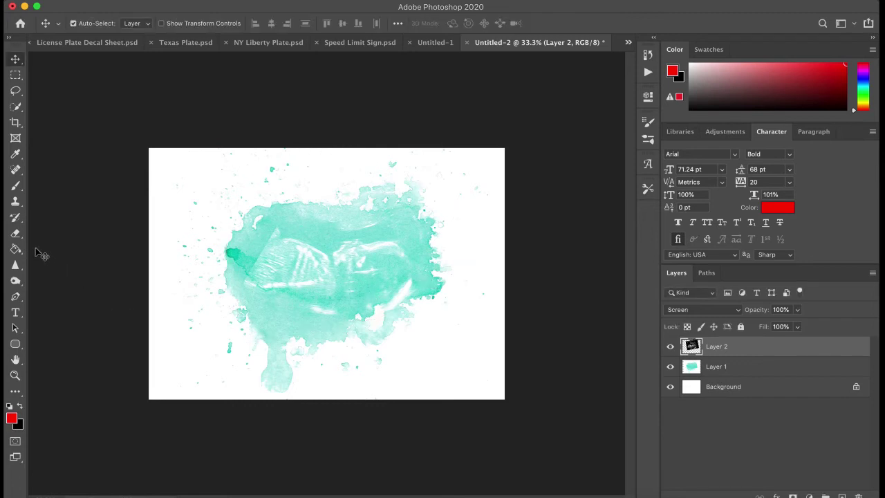
Select the Eraser with a soft round 380 px brush at 0% hardness.
left_click(17, 236)
left_click(81, 23)
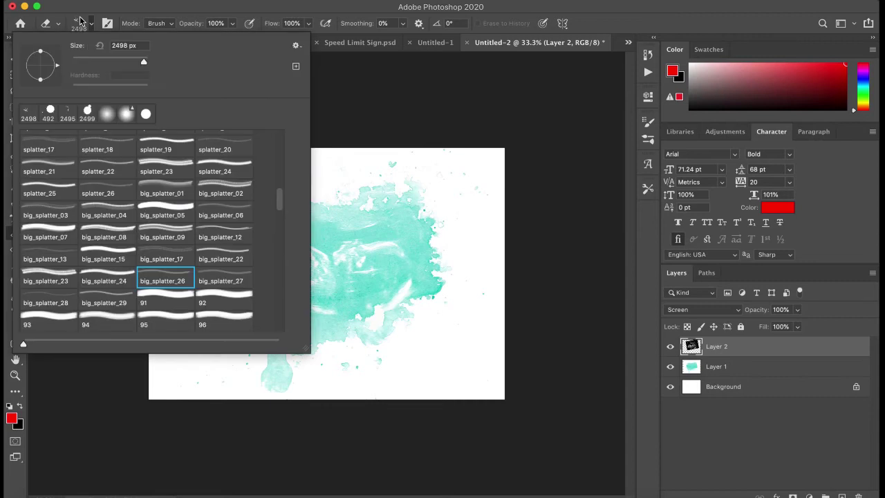
left_click(107, 113)
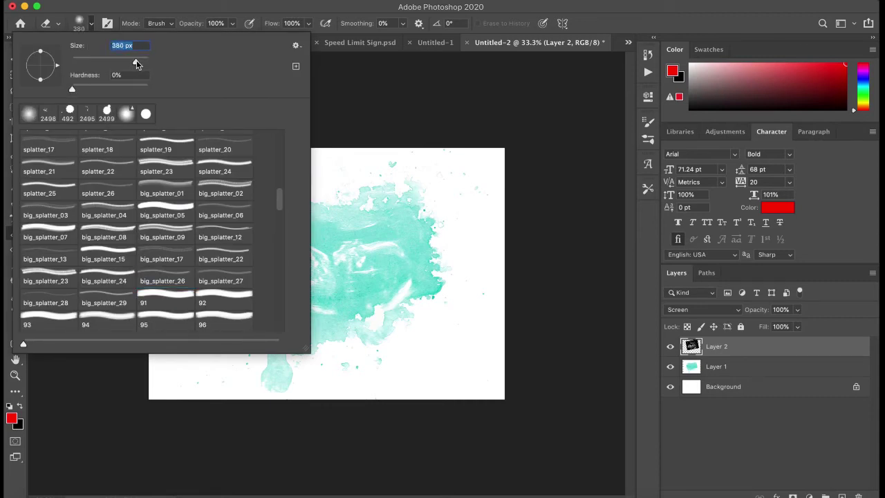
left_click(366, 107)
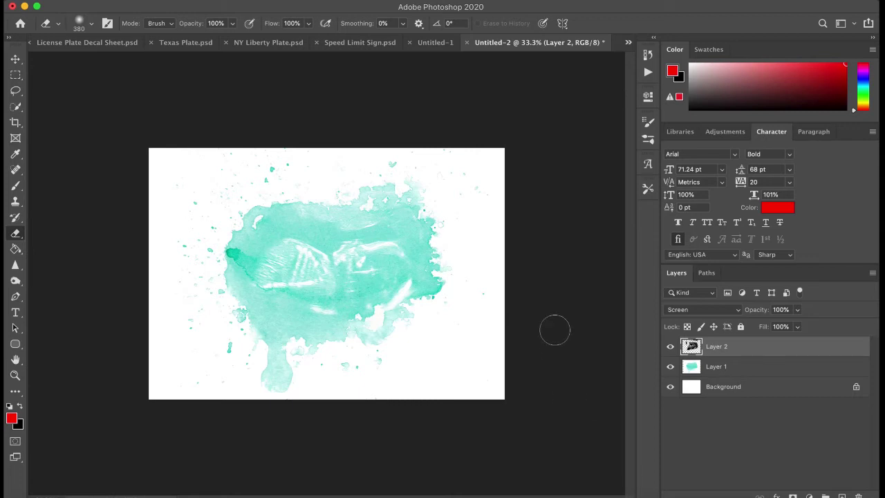
Rotate the ultrasound slightly further and move it up a little.
key("super+t")
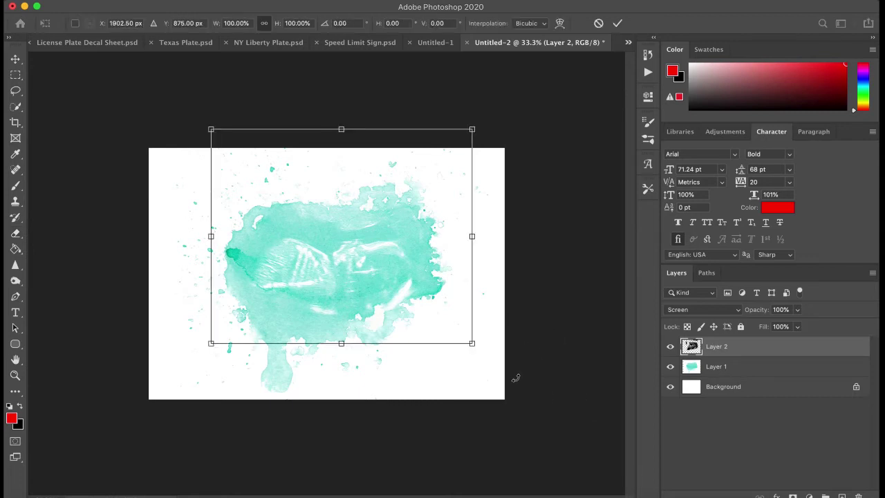
left_click_drag(516, 378, 518, 358)
left_click_drag(451, 301, 442, 281)
key("Return")
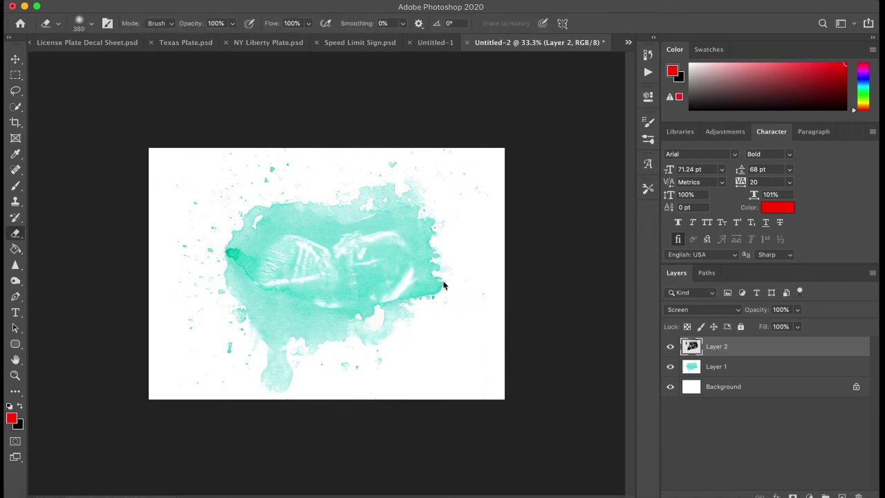
Keep Layer 2 on Screen blending and enlarge the eraser brush.
left_click(701, 311)
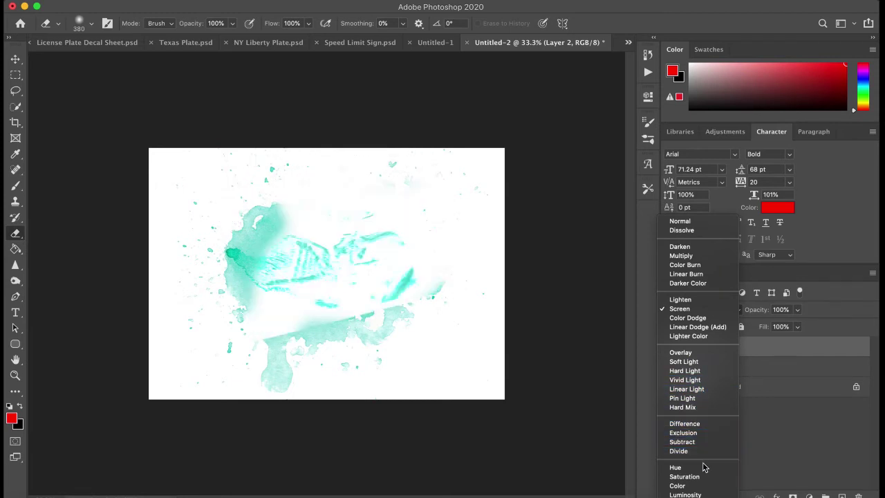
left_click(679, 309)
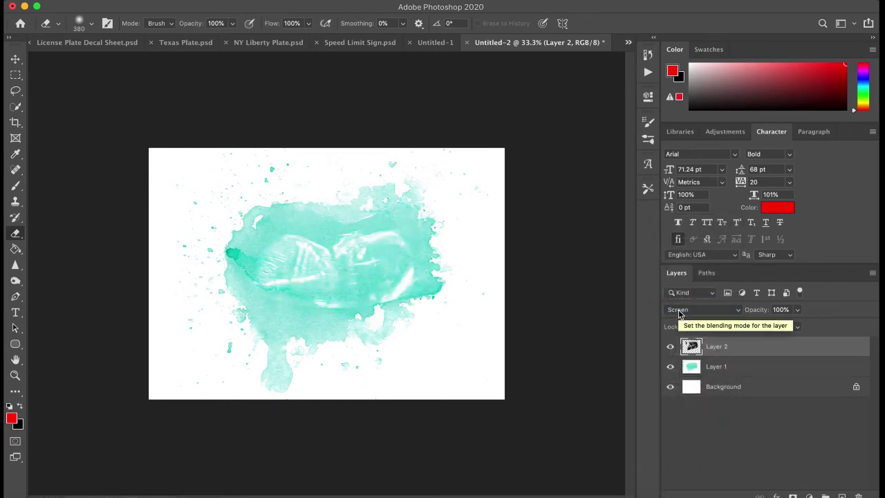
scroll(363, 284, "up", 3)
key("bracketright")
key("bracketright")
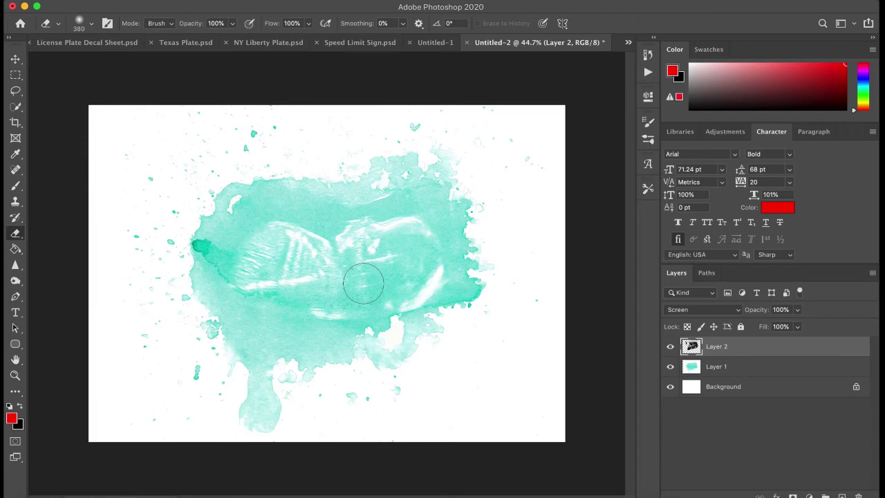
scroll(363, 284, "down", 3)
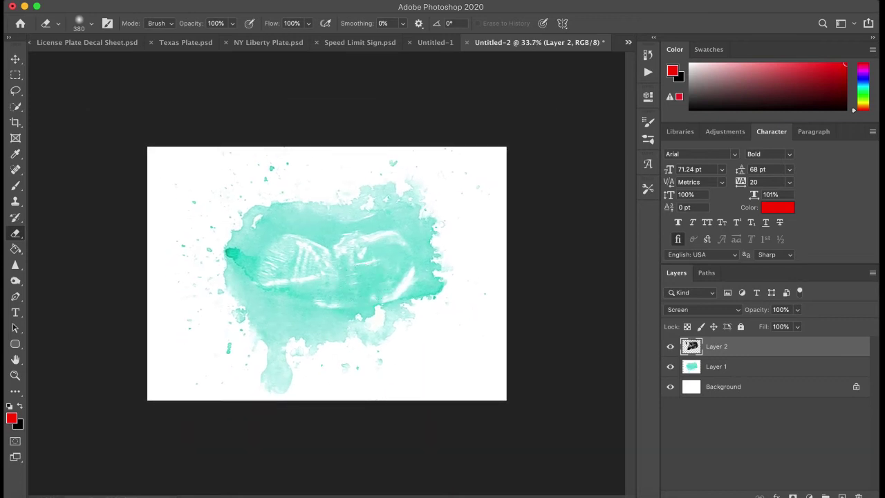
Type a red bold 'Baby Name' title and drag it to the top centre of the canvas.
left_click(15, 312)
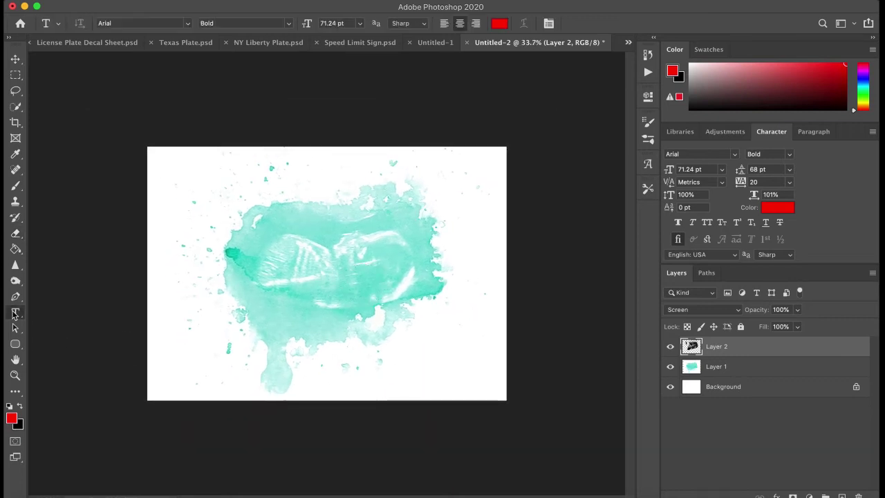
left_click(197, 180)
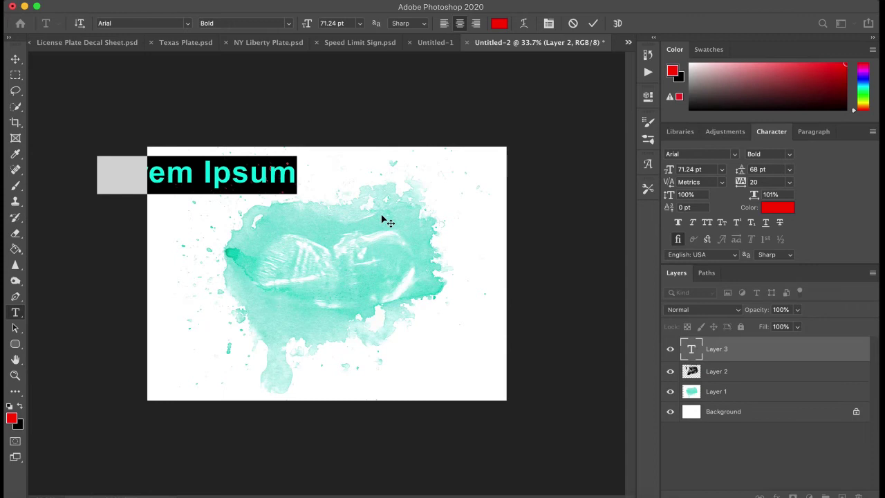
type("Baby Name")
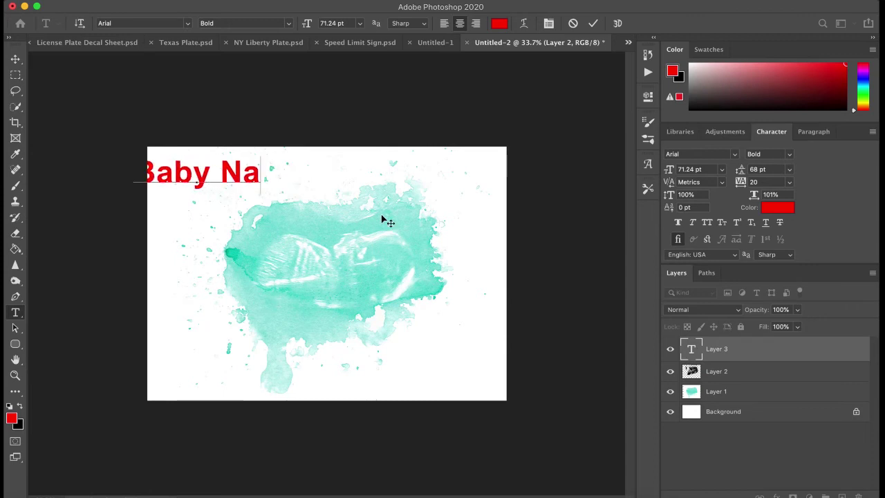
left_click(15, 59)
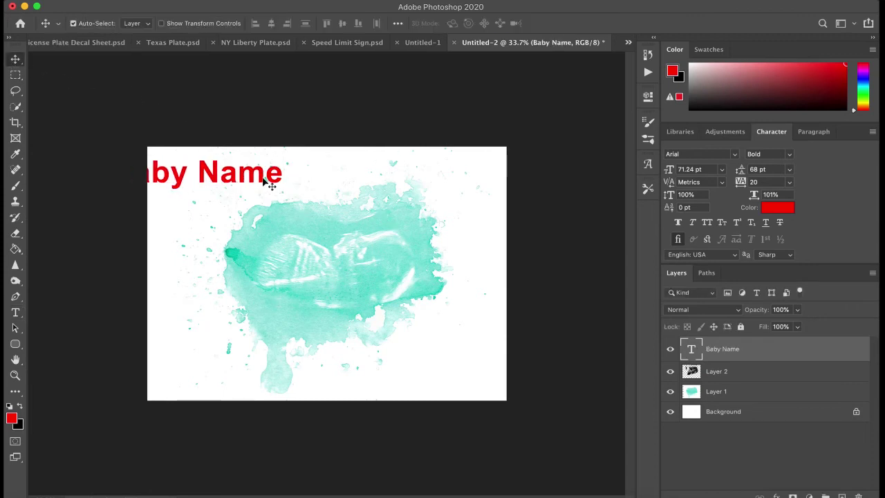
left_click_drag(268, 178, 398, 184)
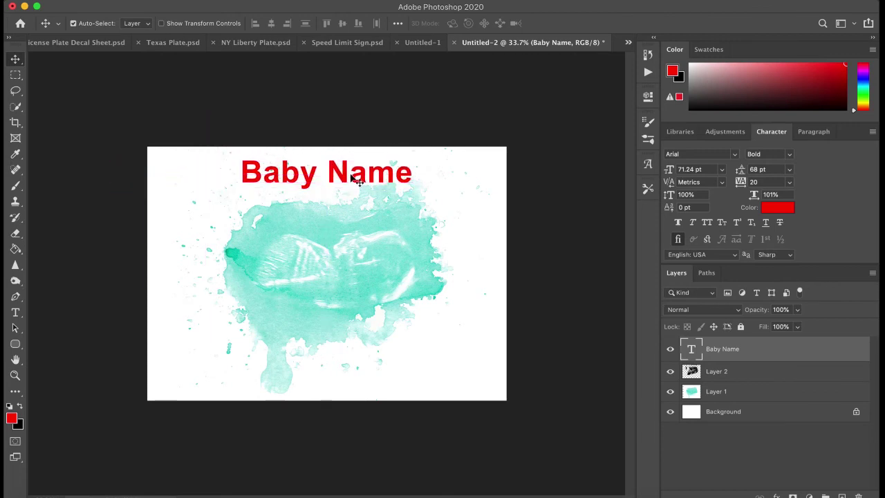
Recolour the 'Baby Name' text teal (5cdacf), sampled from the watercolour splash.
double_click(351, 173)
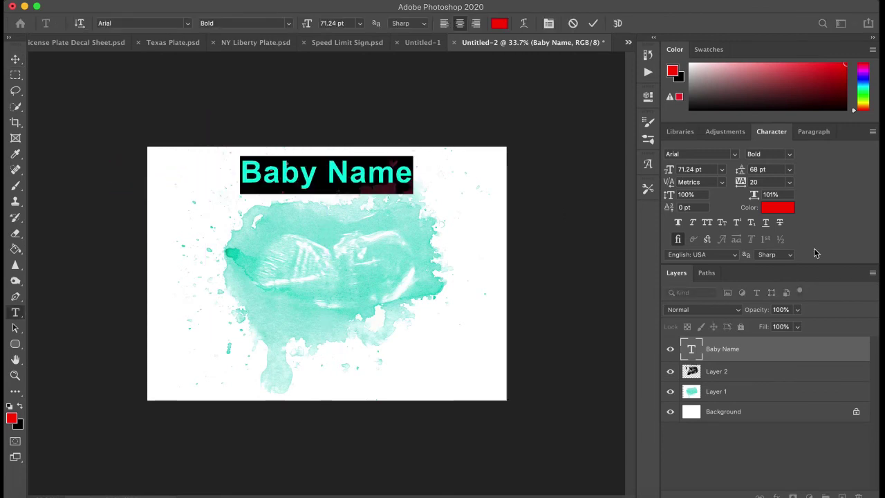
left_click(778, 207)
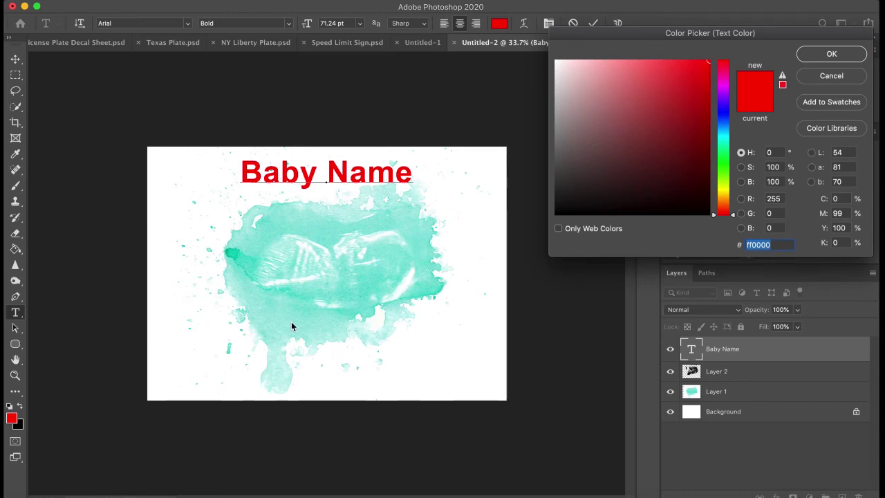
left_click(423, 282)
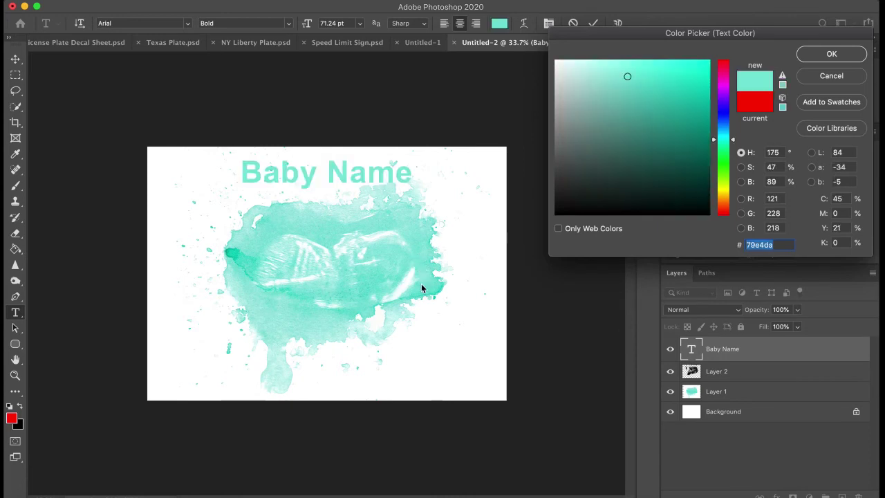
left_click(350, 306)
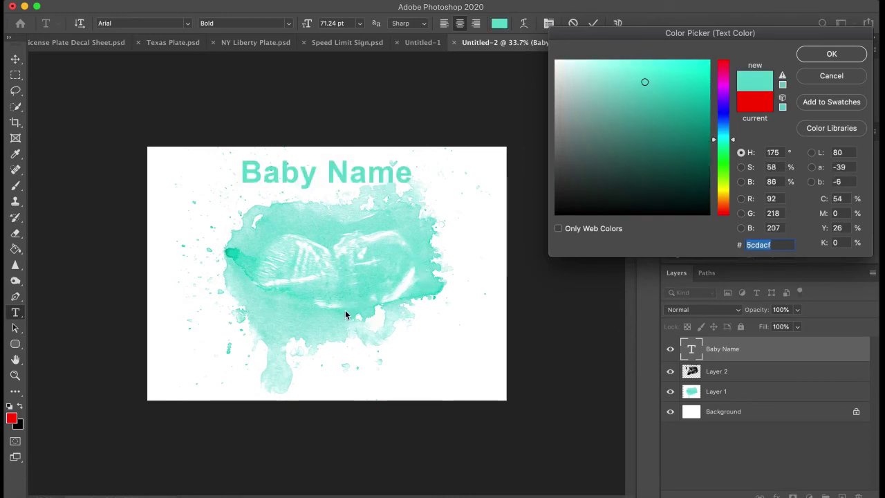
left_click(831, 54)
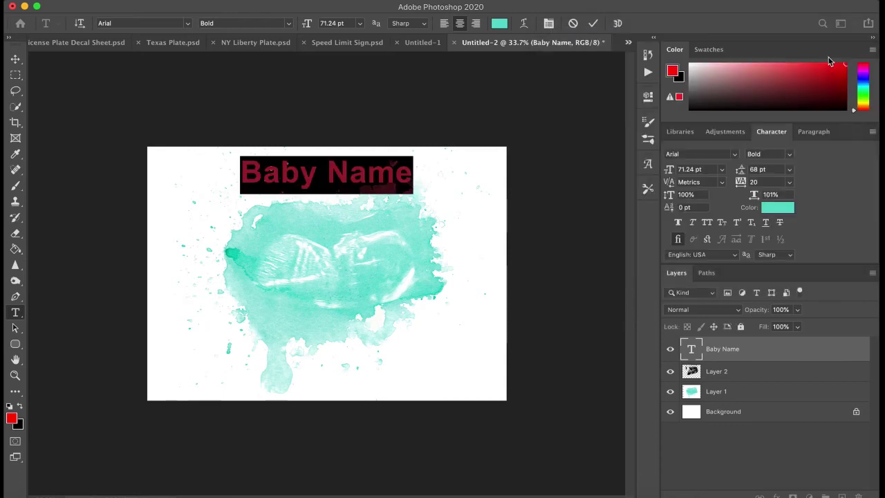
left_click(15, 59)
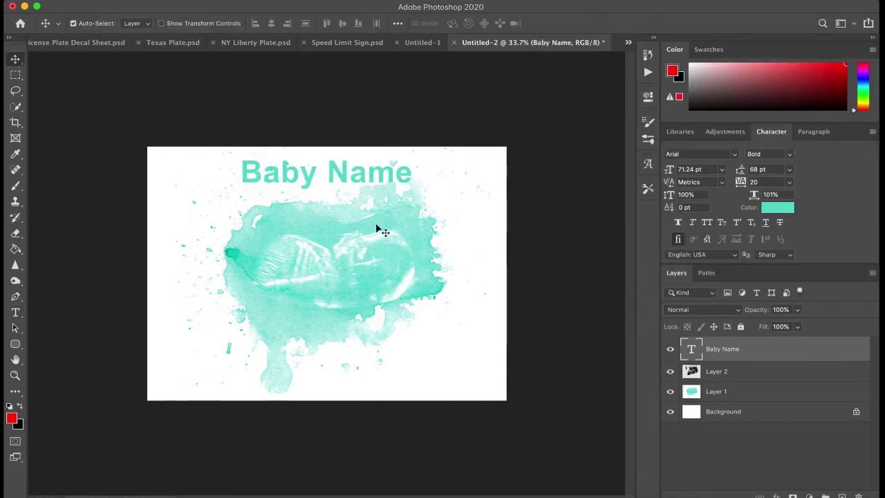
Select the title text and try Abadi MT Condensed Extra Bold from the font list.
double_click(298, 179)
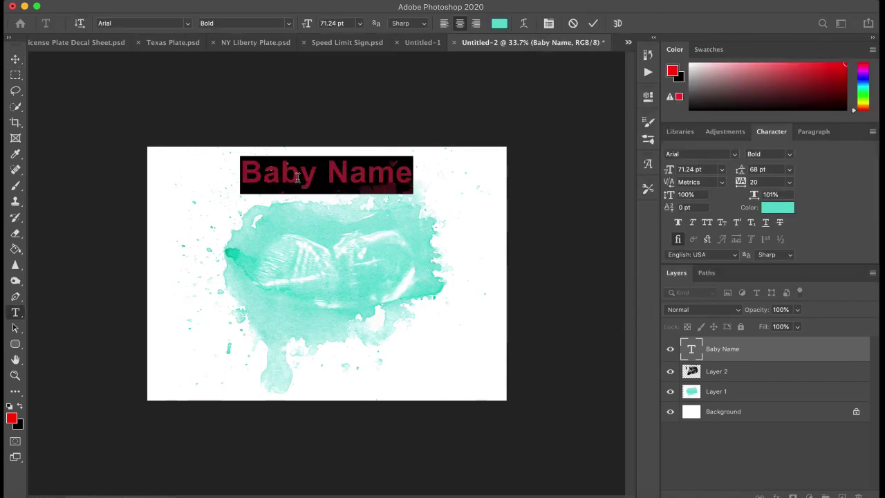
left_click(192, 24)
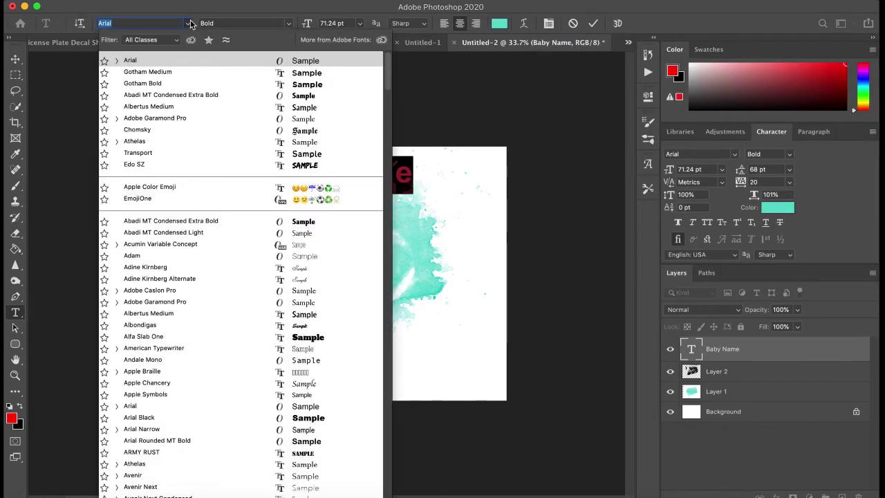
left_click(200, 225)
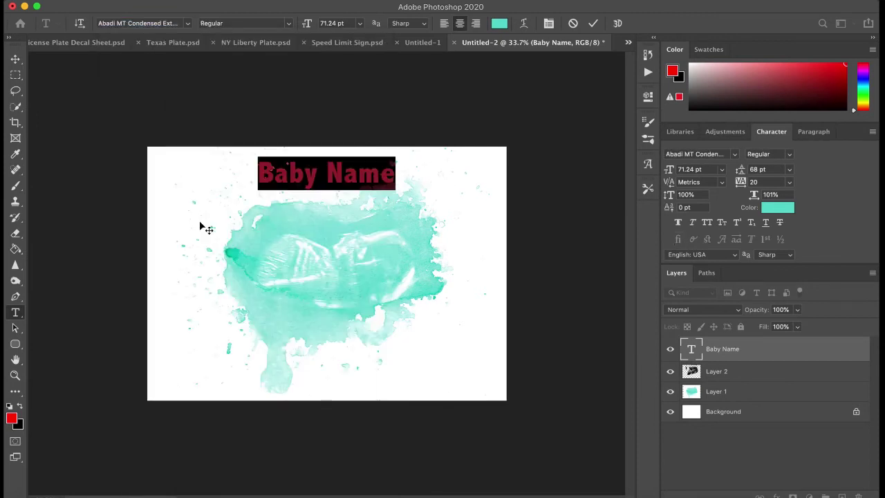
left_click(188, 25)
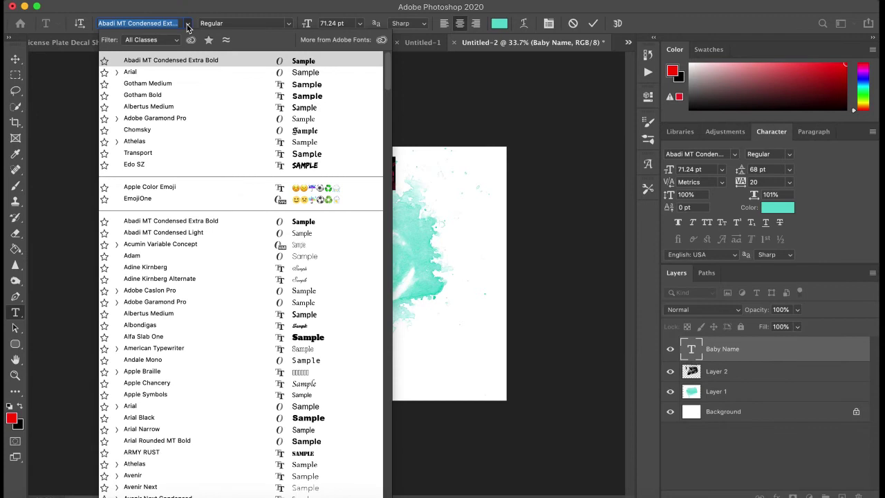
left_click(187, 25)
left_click(187, 25)
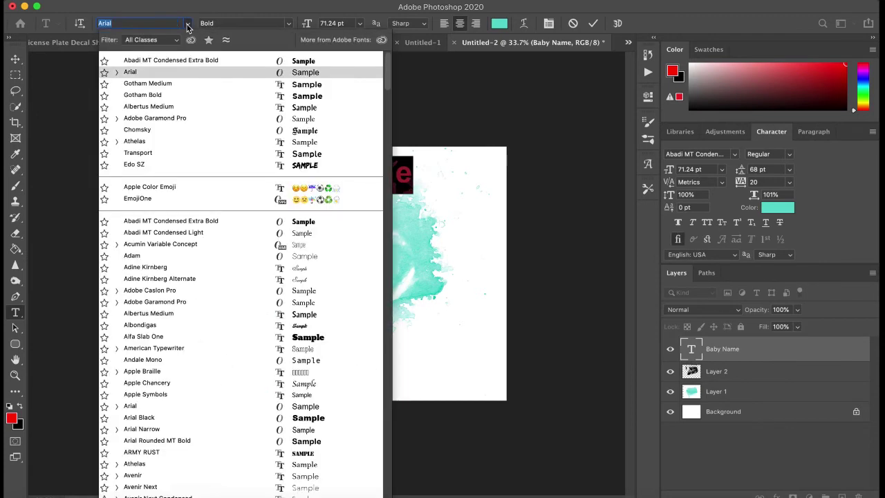
left_click(162, 223)
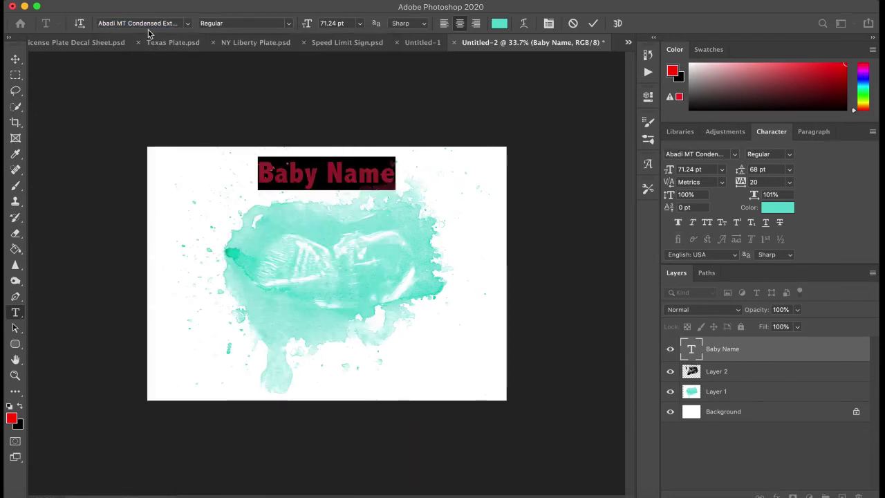
Cycle through font families with the arrow keys, previewing the title down to the script fonts.
key("Down")
key("Down")
key("Down")
key("Down")
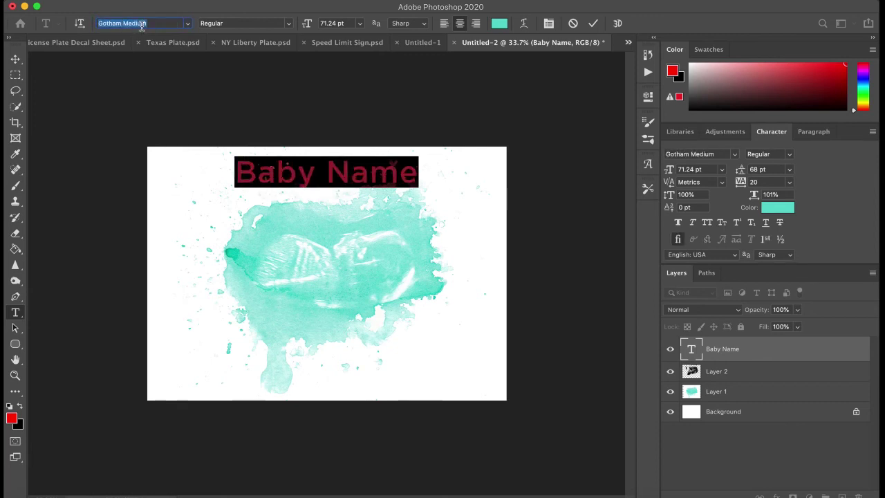
key("Down")
key("Down")
key("Down")
key("Down")
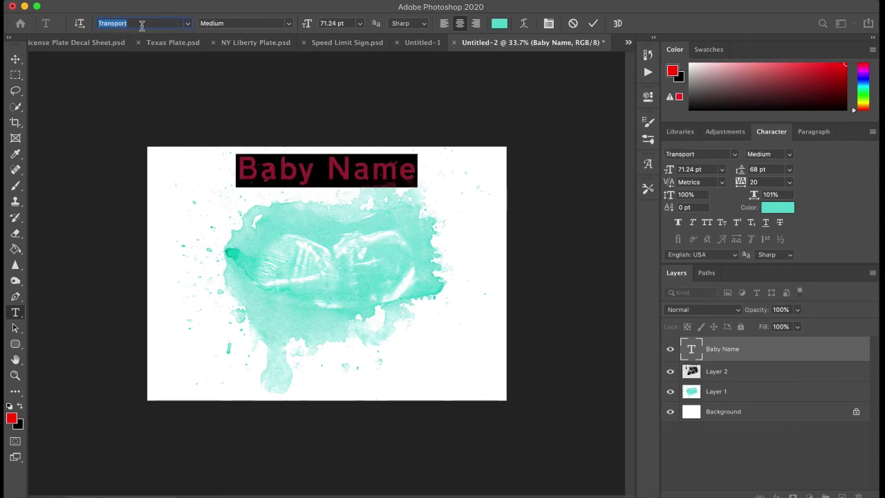
type("E")
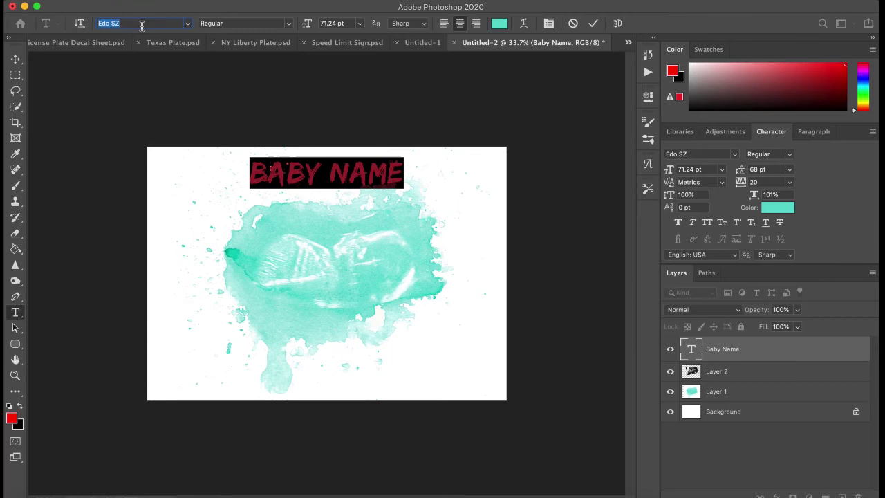
type("Apple Color Emoji")
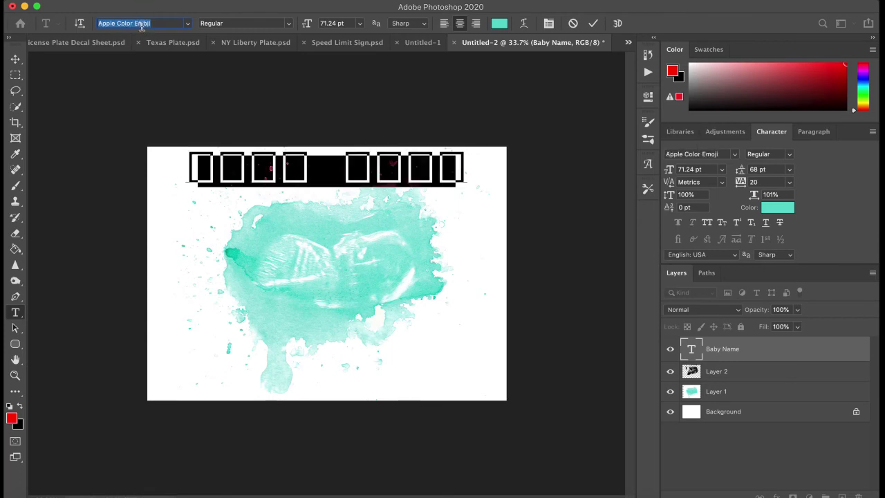
key("Down")
key("Down")
key("Down")
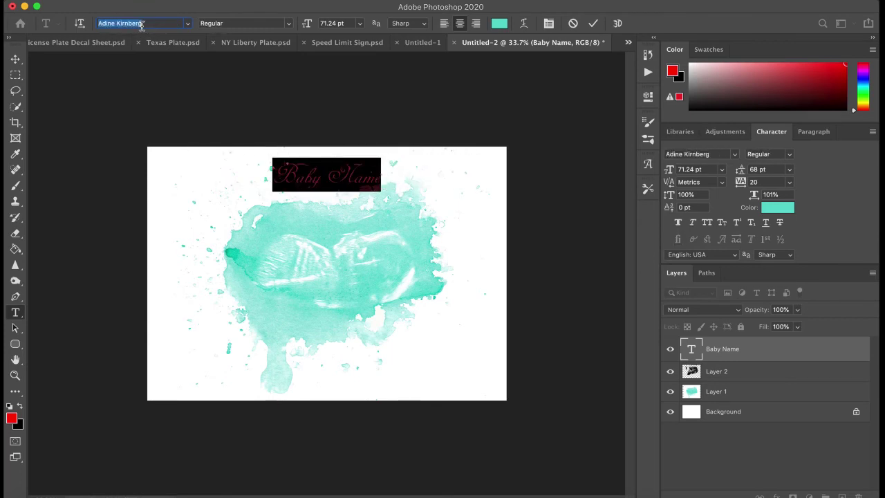
key("Down")
key("Down")
key("Down")
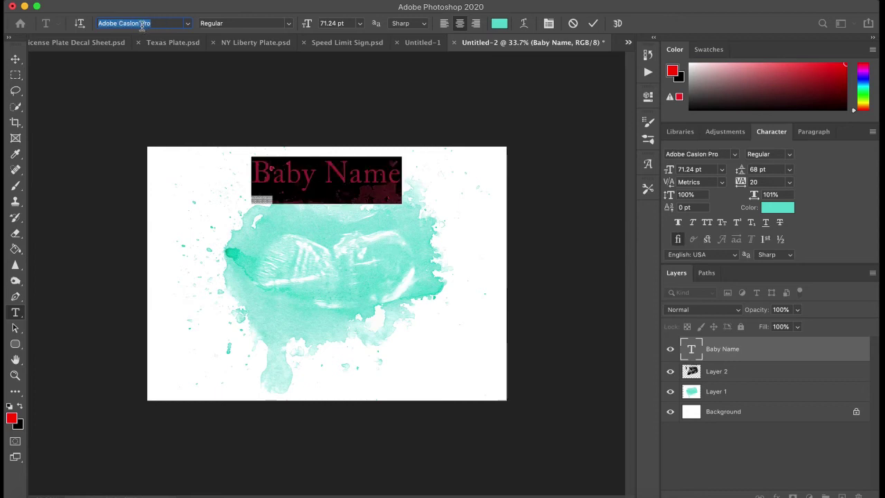
key("Down")
key("Down")
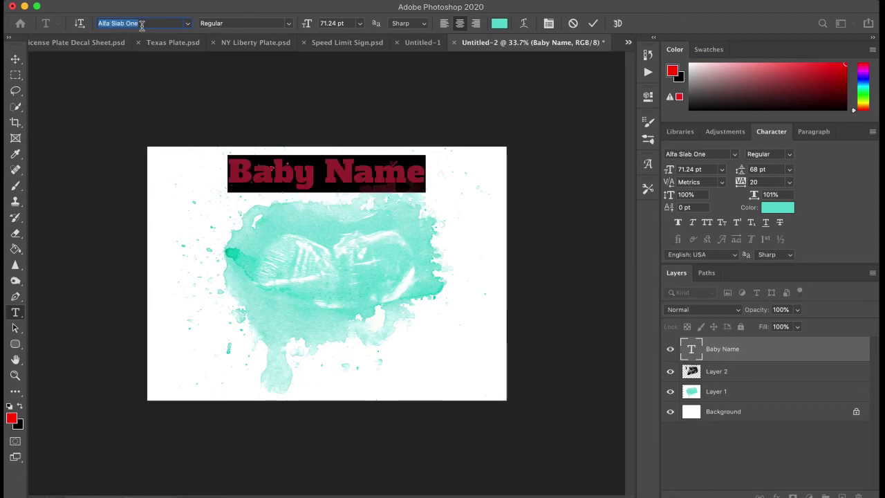
key("Down")
key("Down")
key("Down")
key("Down")
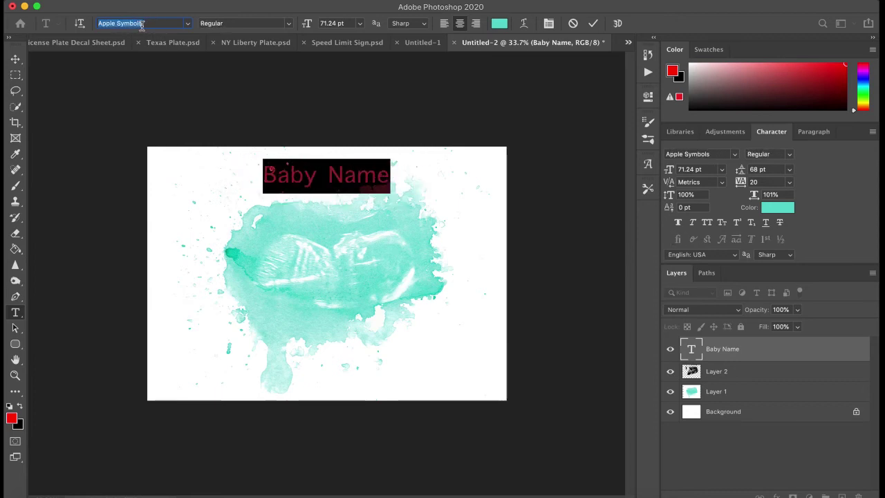
key("Down")
key("Down")
key("Down")
key("Down")
key("Down")
key("Down")
key("Down")
key("Down")
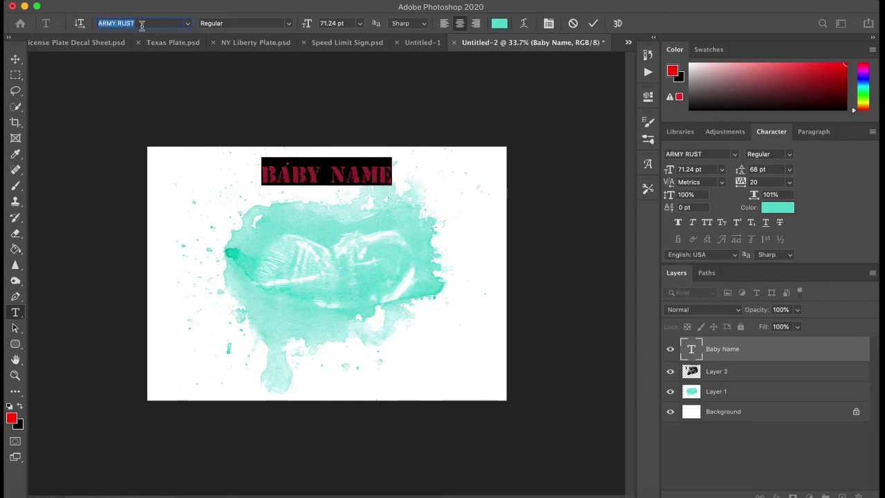
key("Down")
key("Down")
key("Down")
key("Down")
key("Down")
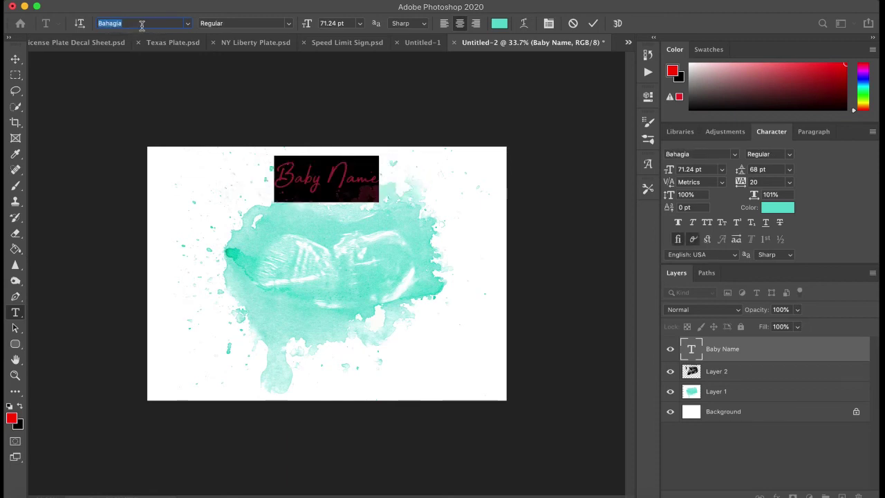
key("Down")
key("Down")
key("Down")
key("Down")
key("Down")
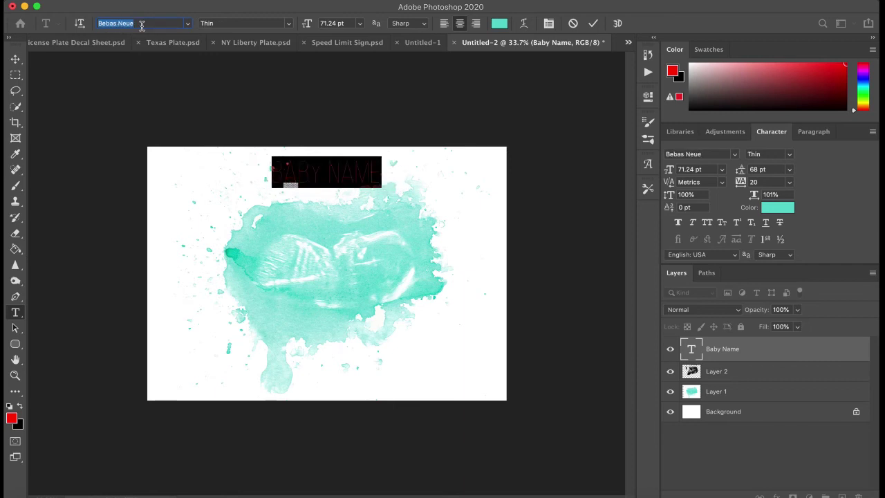
key("Down")
key("Down")
key("Down")
key("Down")
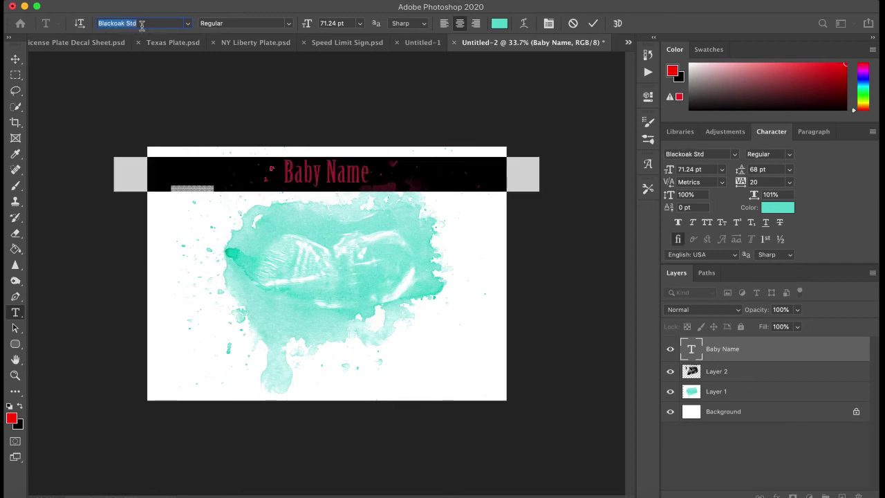
key("Down")
key("Down")
key("Down")
key("Down")
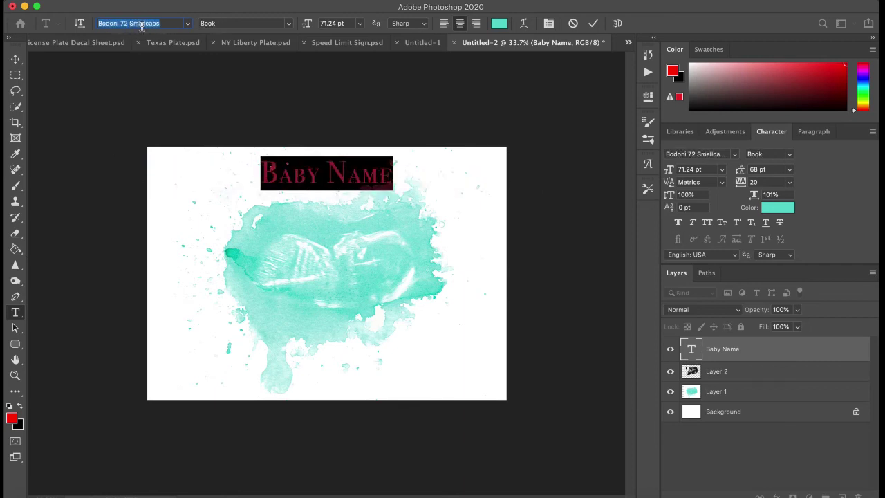
key("Down")
key("Down")
key("Down")
key("Down")
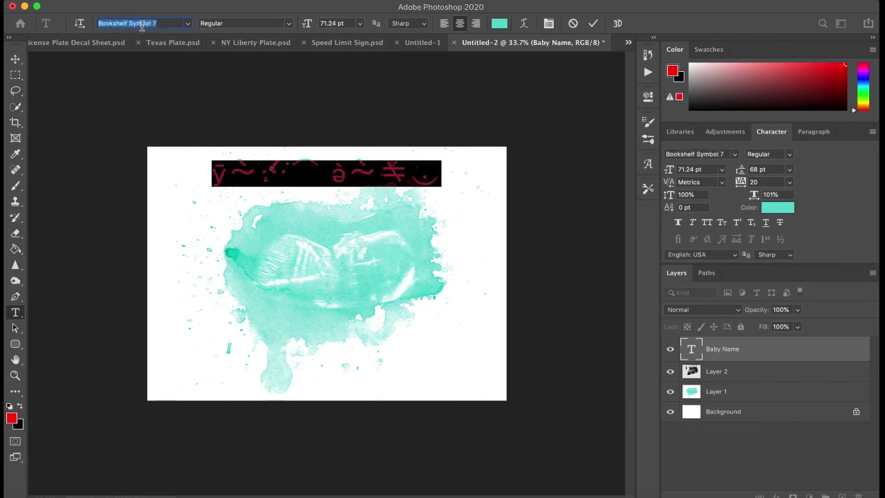
key("Down")
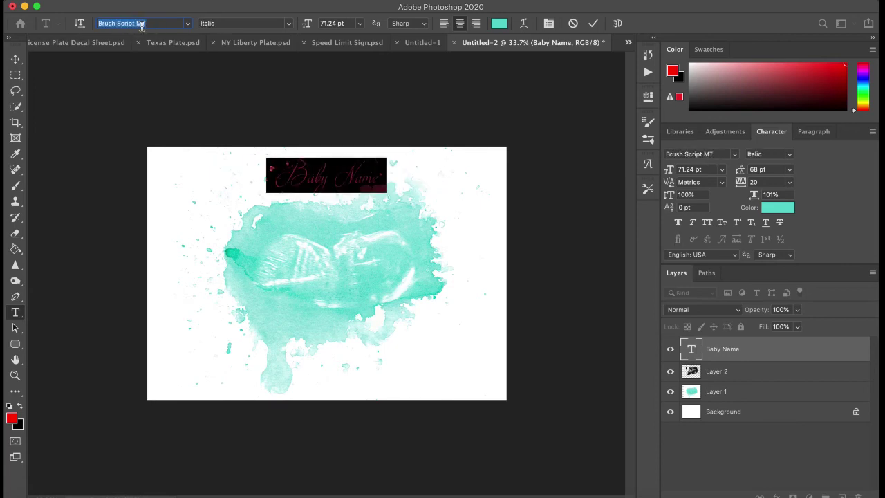
key("Down")
key("Down")
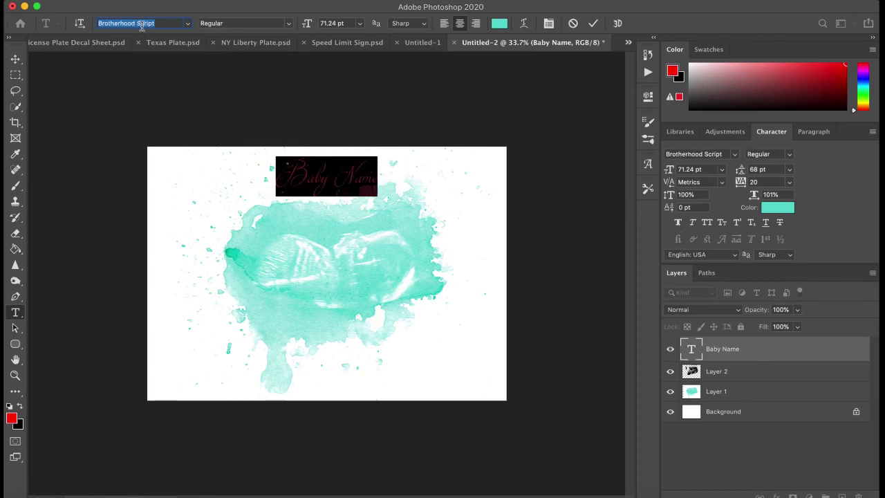
Commit the new font, then enlarge the 'Baby Name' title to 88.24 pt.
left_click(15, 59)
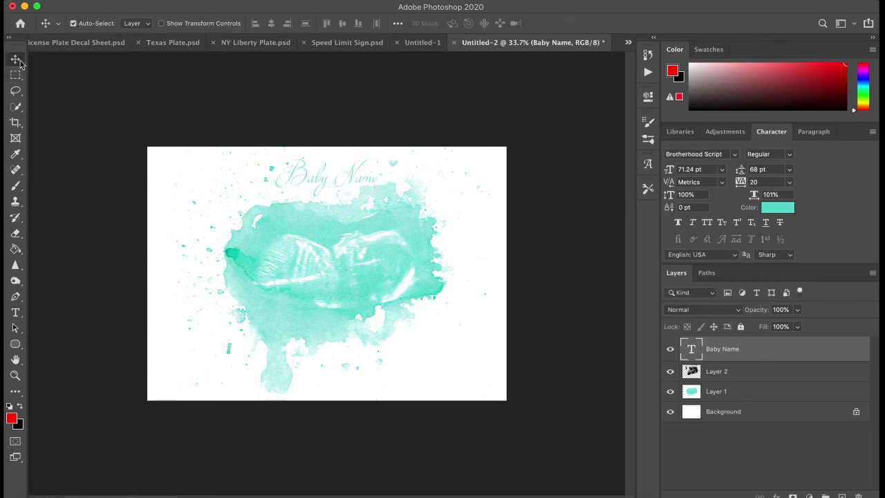
double_click(349, 173)
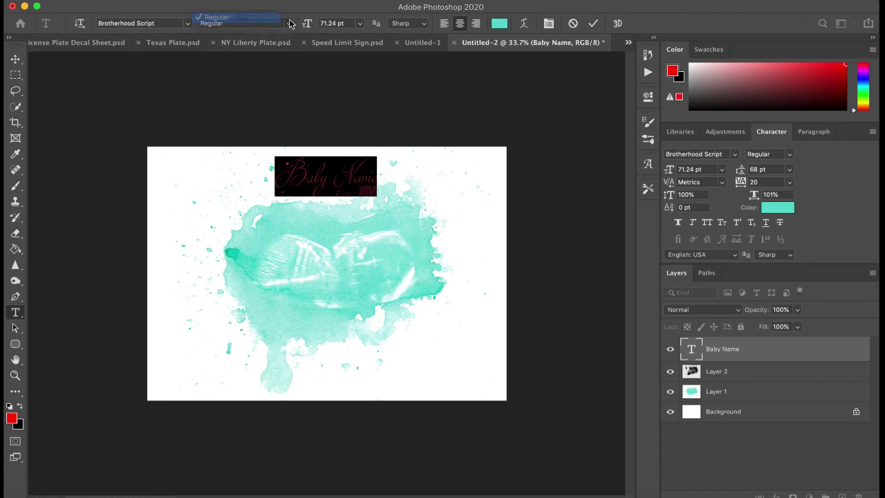
left_click_drag(306, 24, 320, 25)
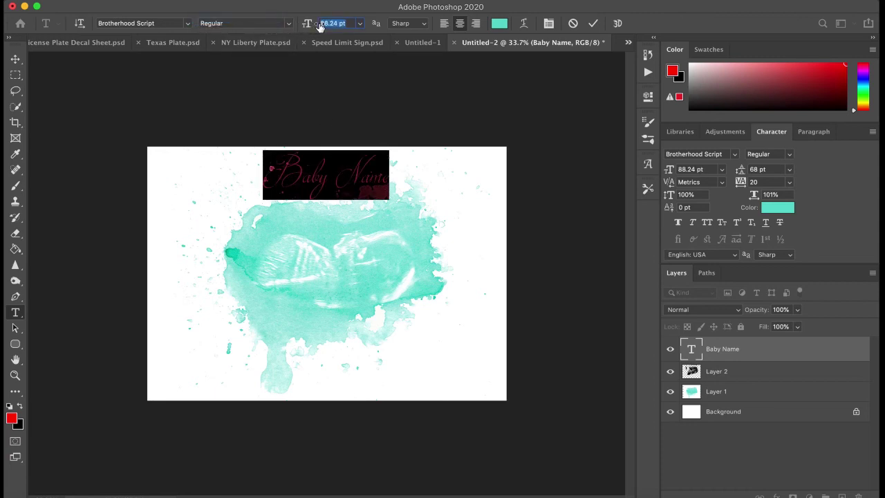
left_click(16, 60)
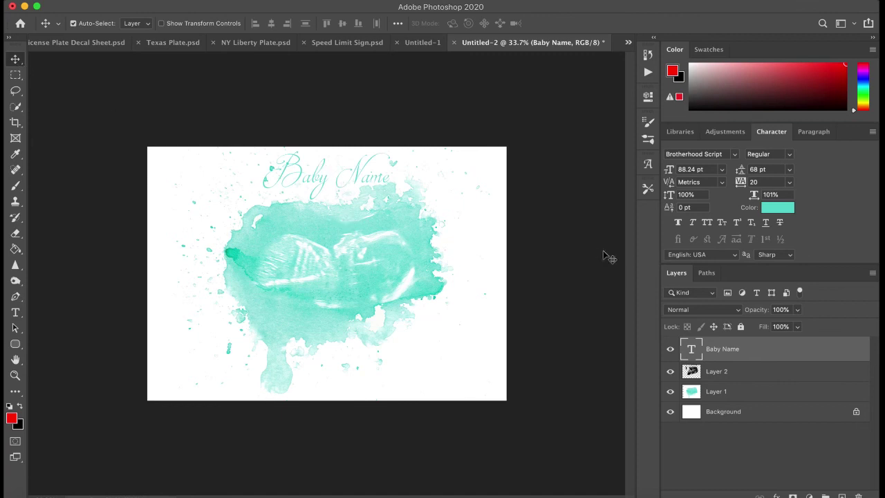
Save the document as 'Baby Image.psd' with Maximize Compatibility on.
left_click(104, 1)
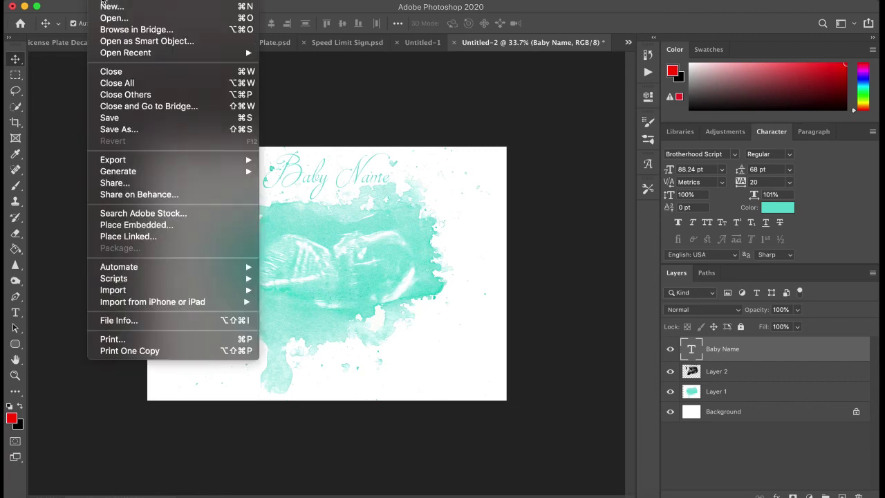
left_click(132, 121)
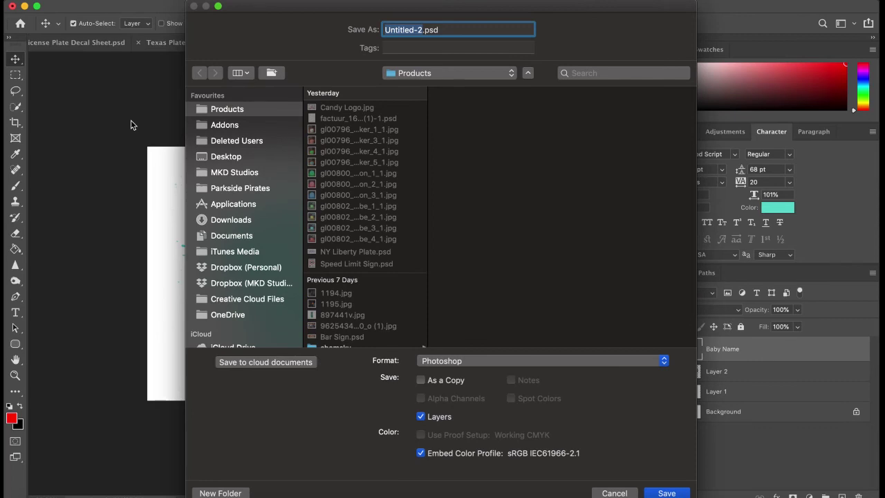
type("Baby Image")
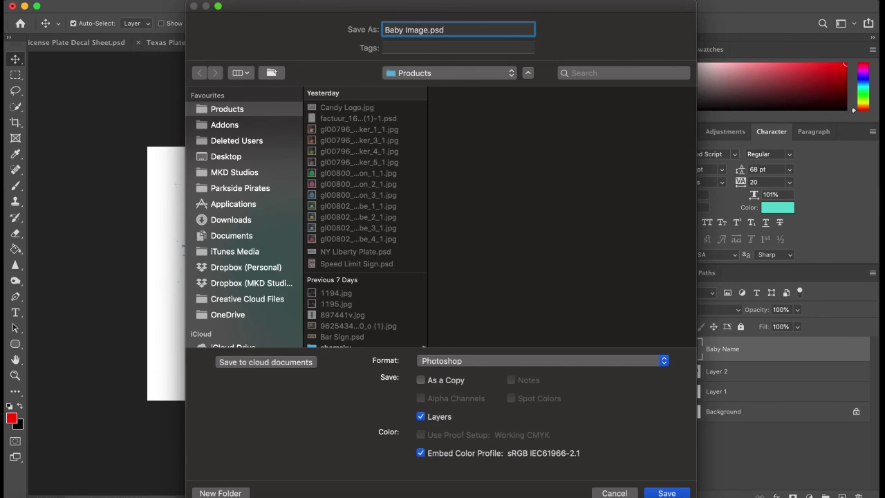
key("Return")
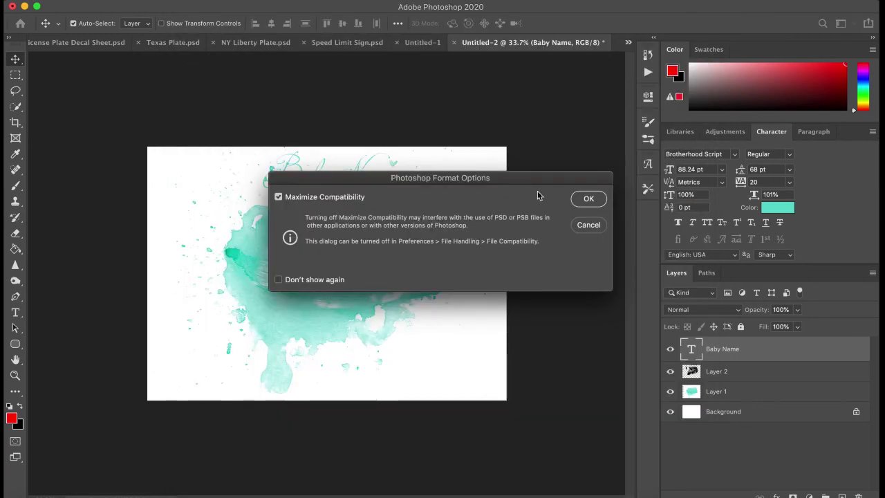
left_click(589, 198)
Save a copy as 'Baby Image.jpg' in Baseline (Standard) format at Quality 12.
left_click(103, 1)
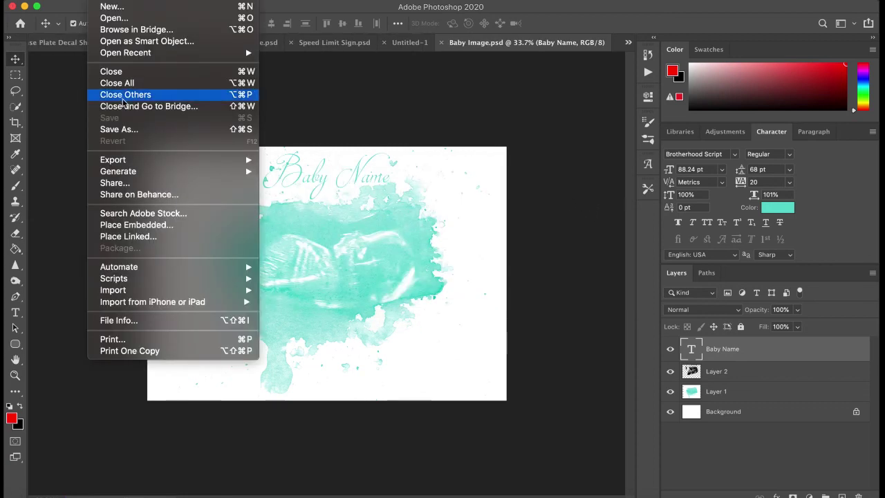
left_click(130, 130)
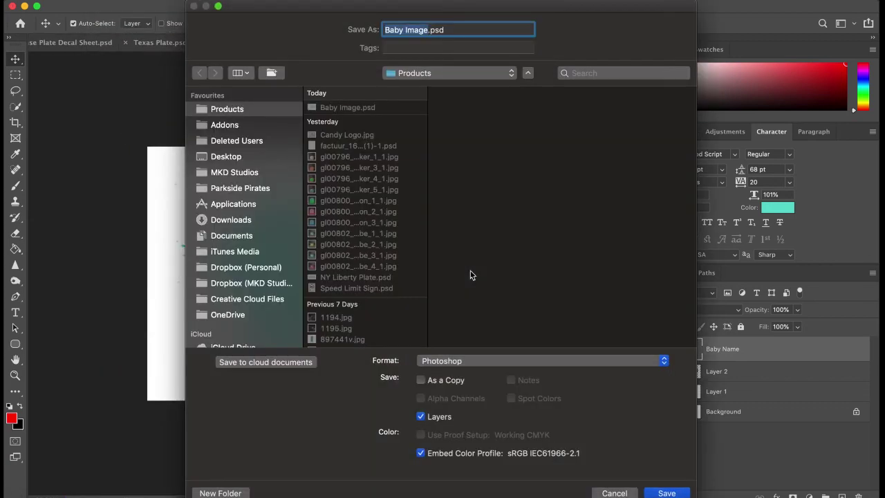
left_click(450, 361)
left_click(454, 438)
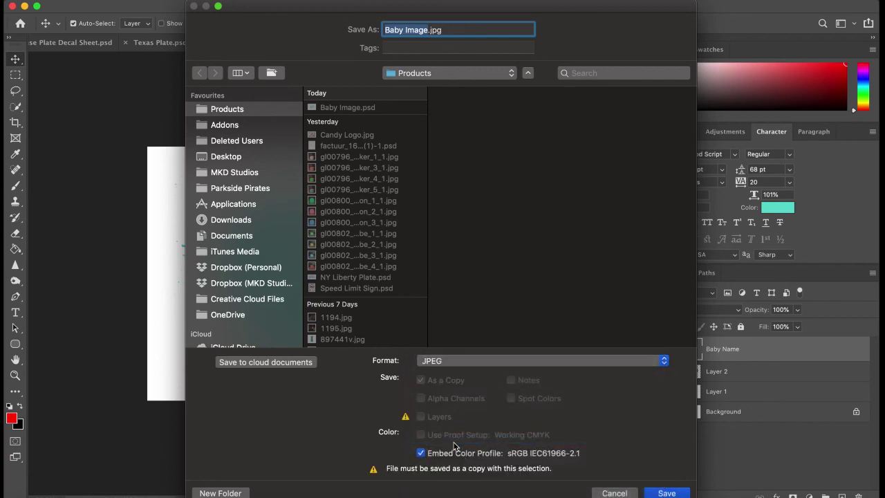
left_click(668, 492)
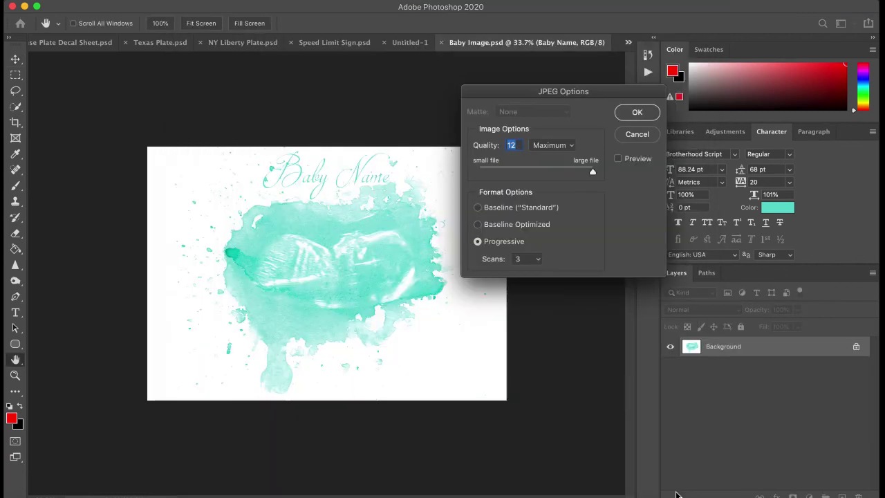
left_click(507, 209)
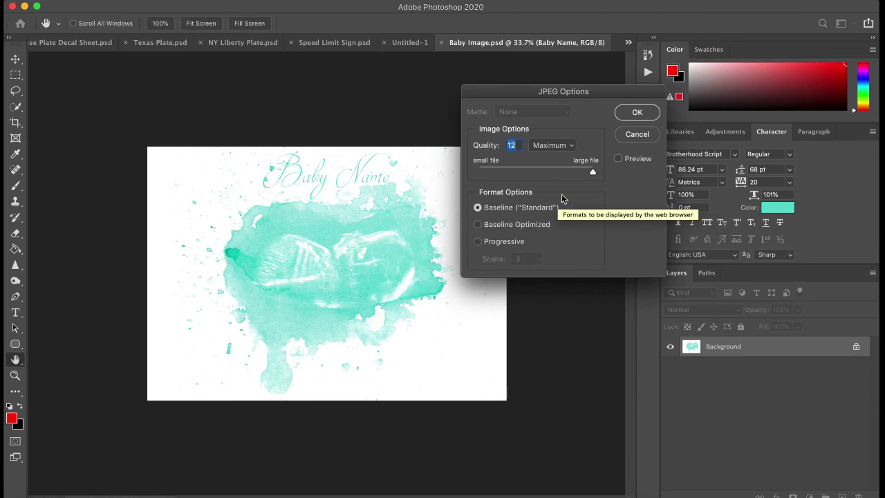
left_click(637, 114)
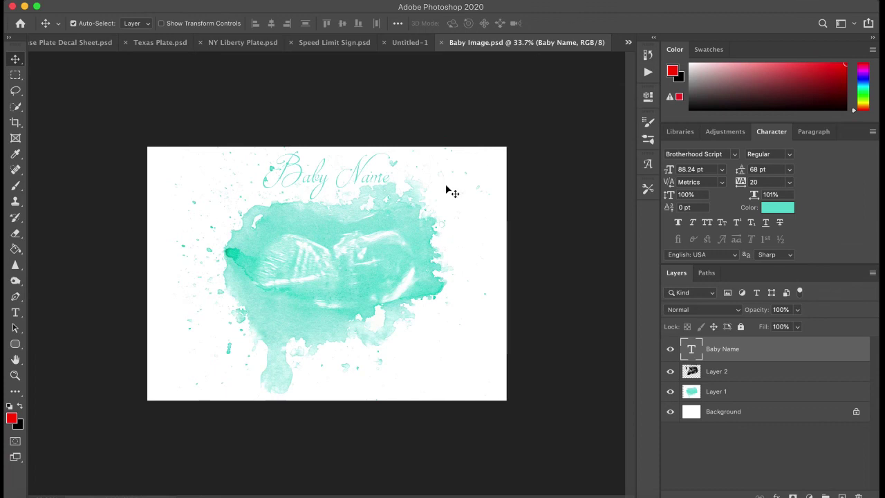
key("super+plus")
key("super+plus")
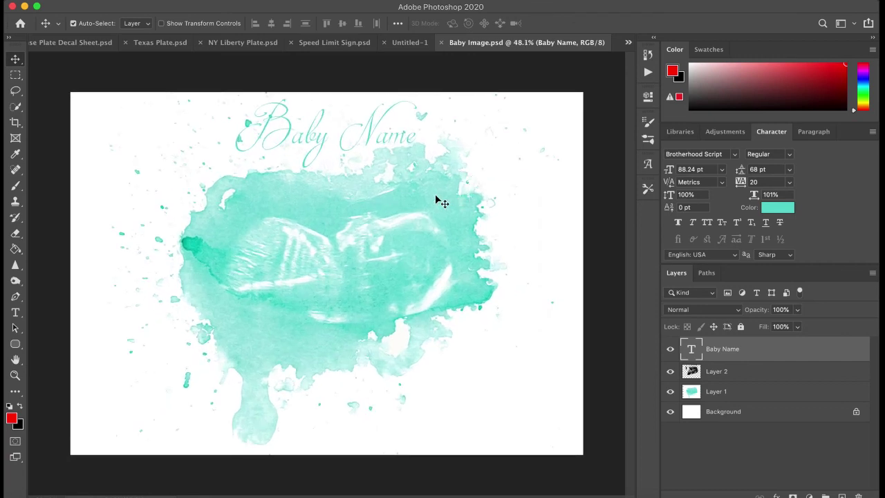